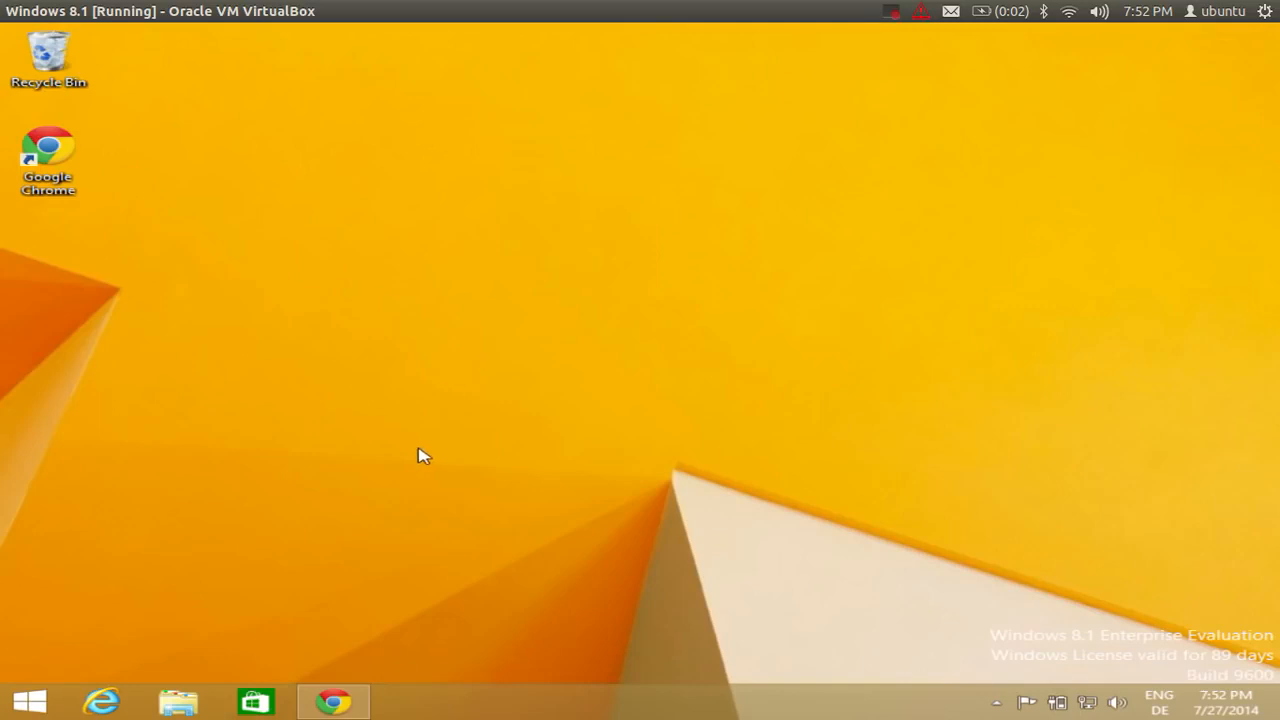
- Search Windows for Command Prompt and open it, closing the Help+Tips app that covers the desktop
left_click(28, 700)
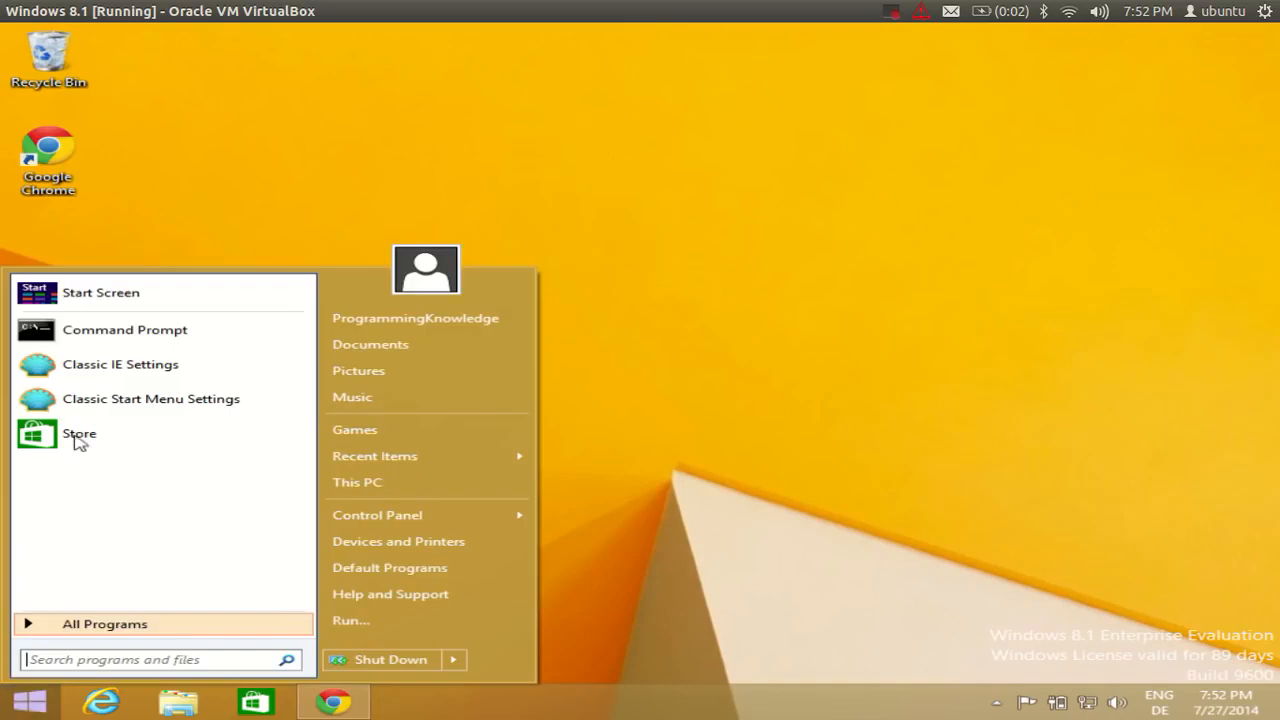
left_click(104, 297)
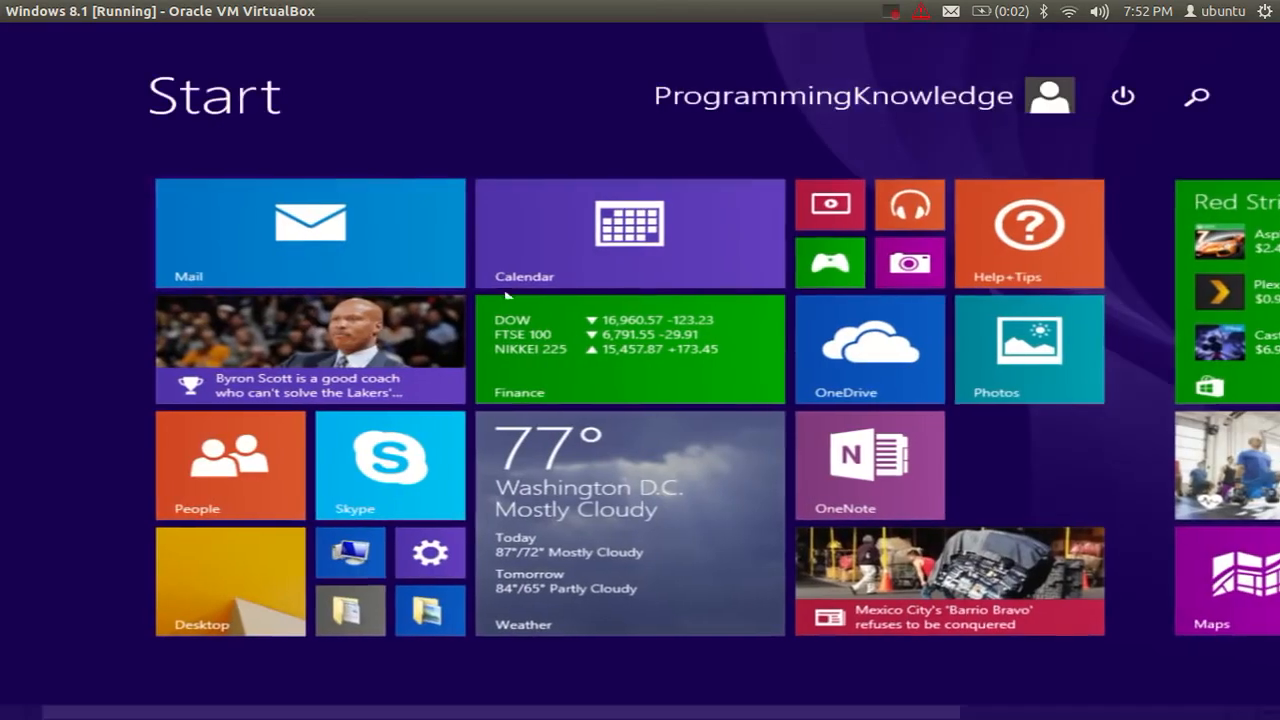
mouse_move(1276, 714)
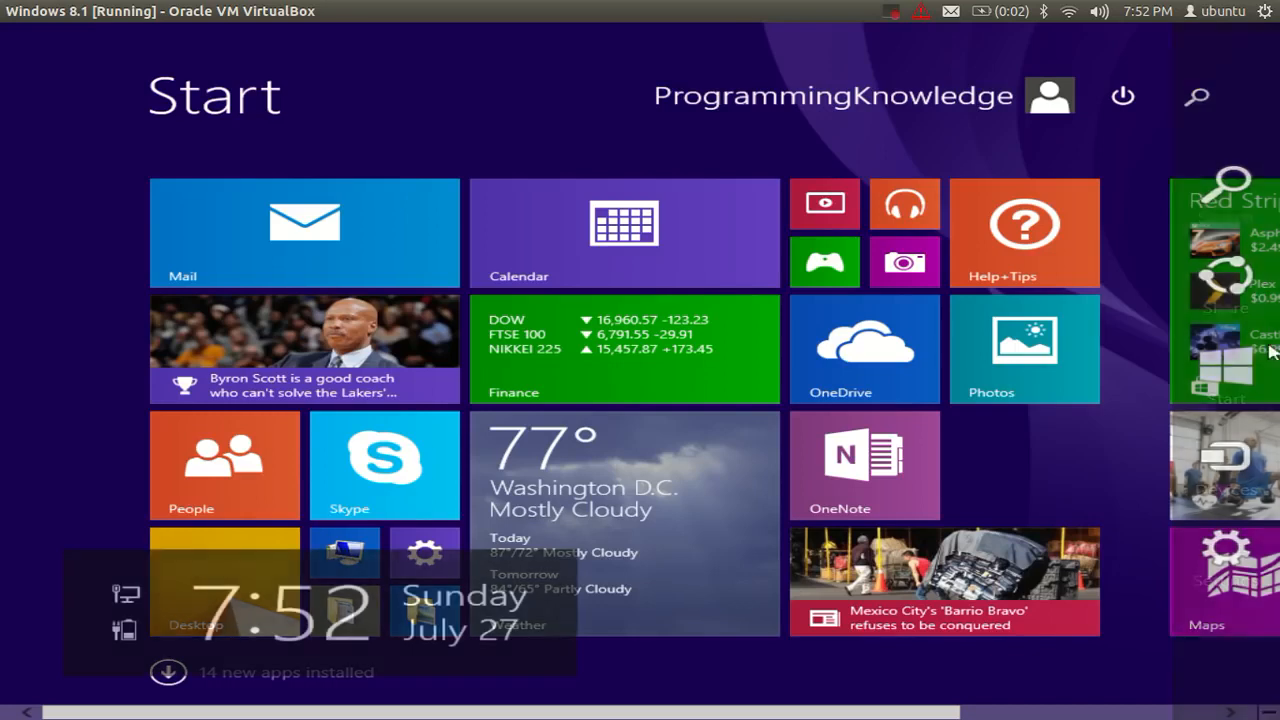
left_click(1240, 206)
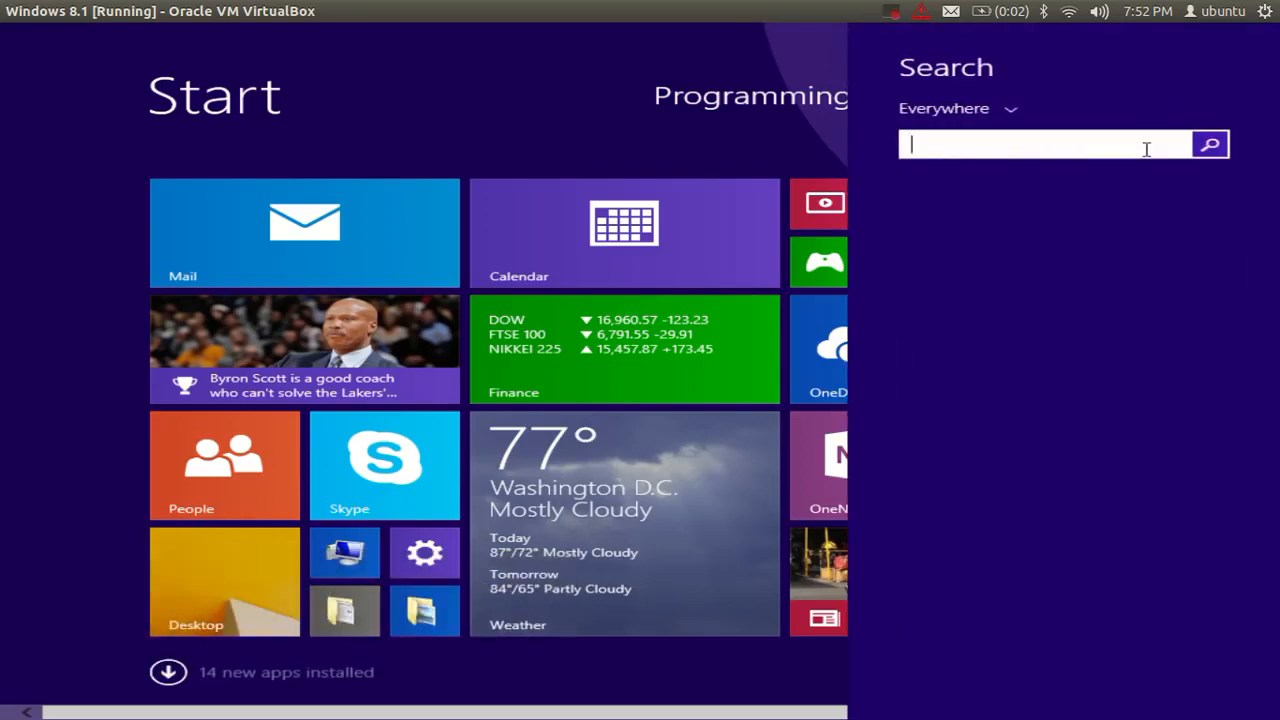
type("command Prompt")
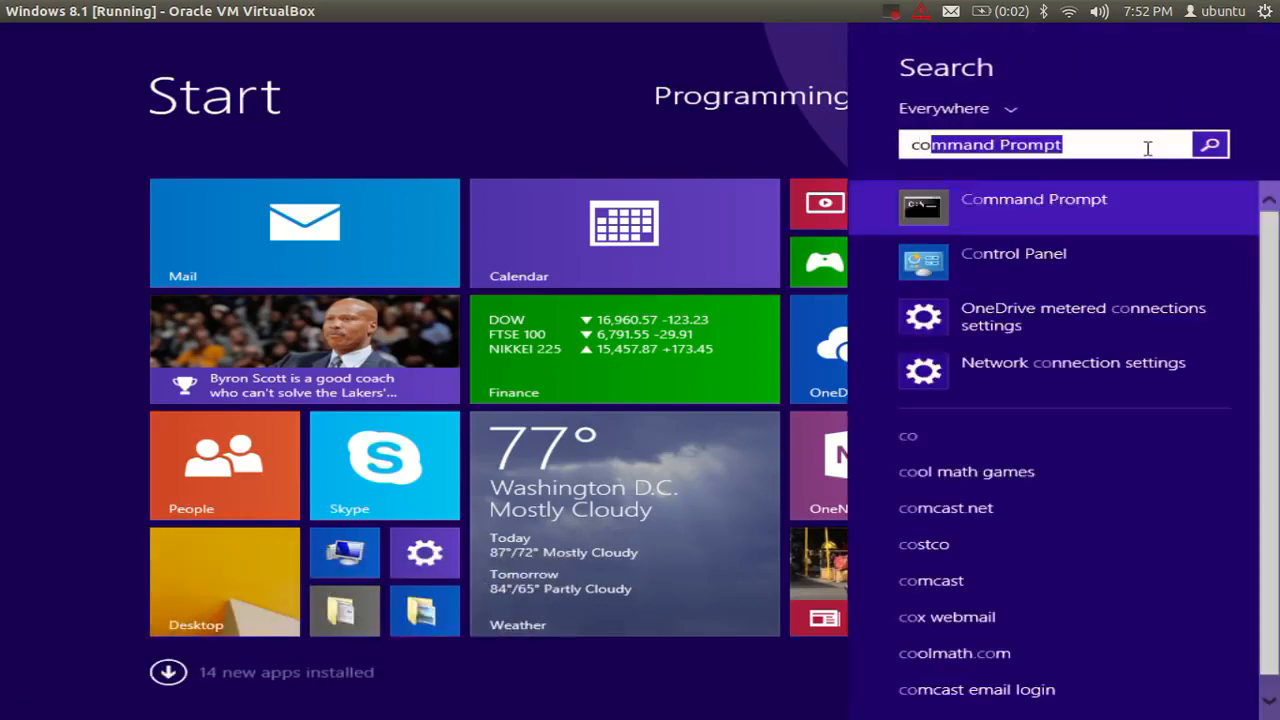
left_click(1090, 205)
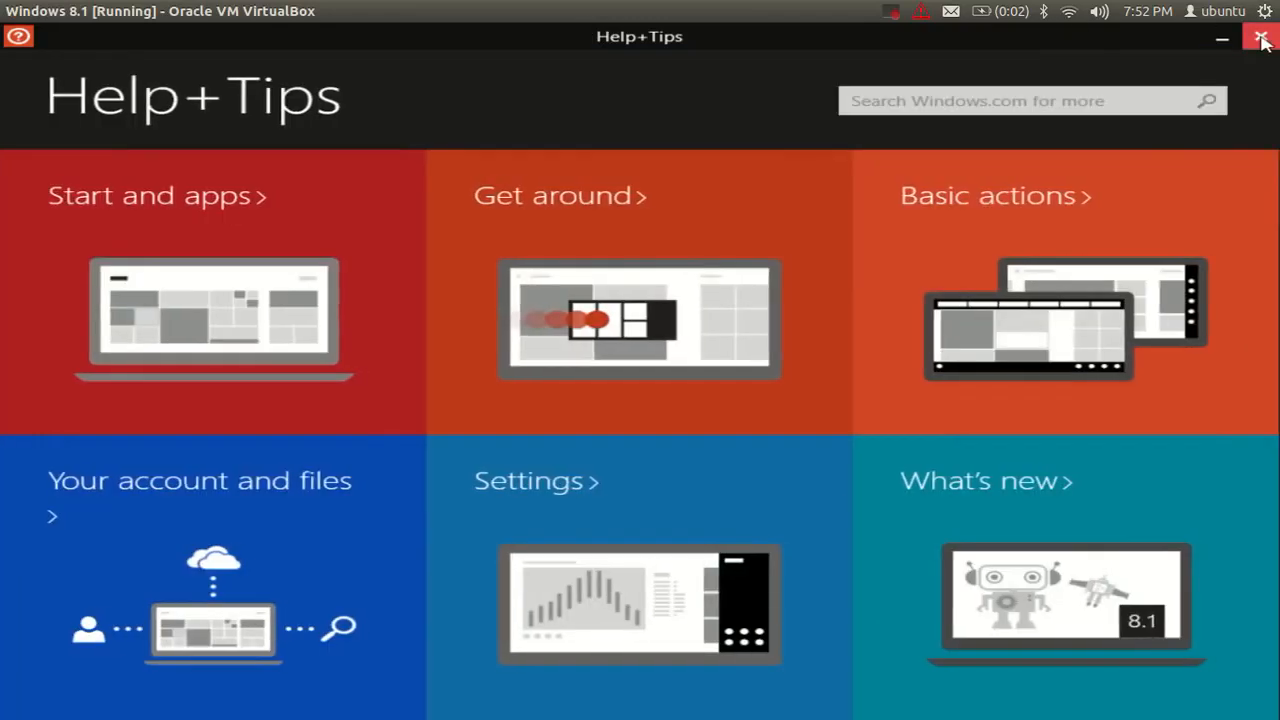
left_click(1260, 38)
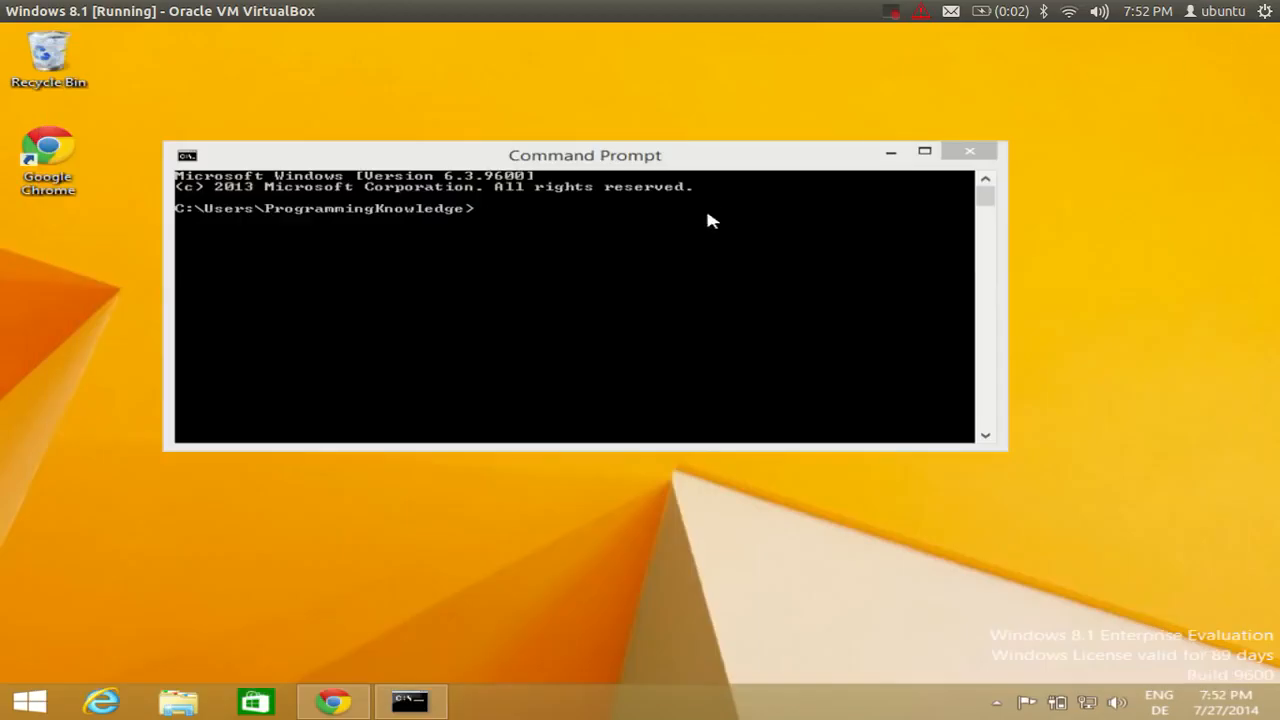
left_click(495, 265)
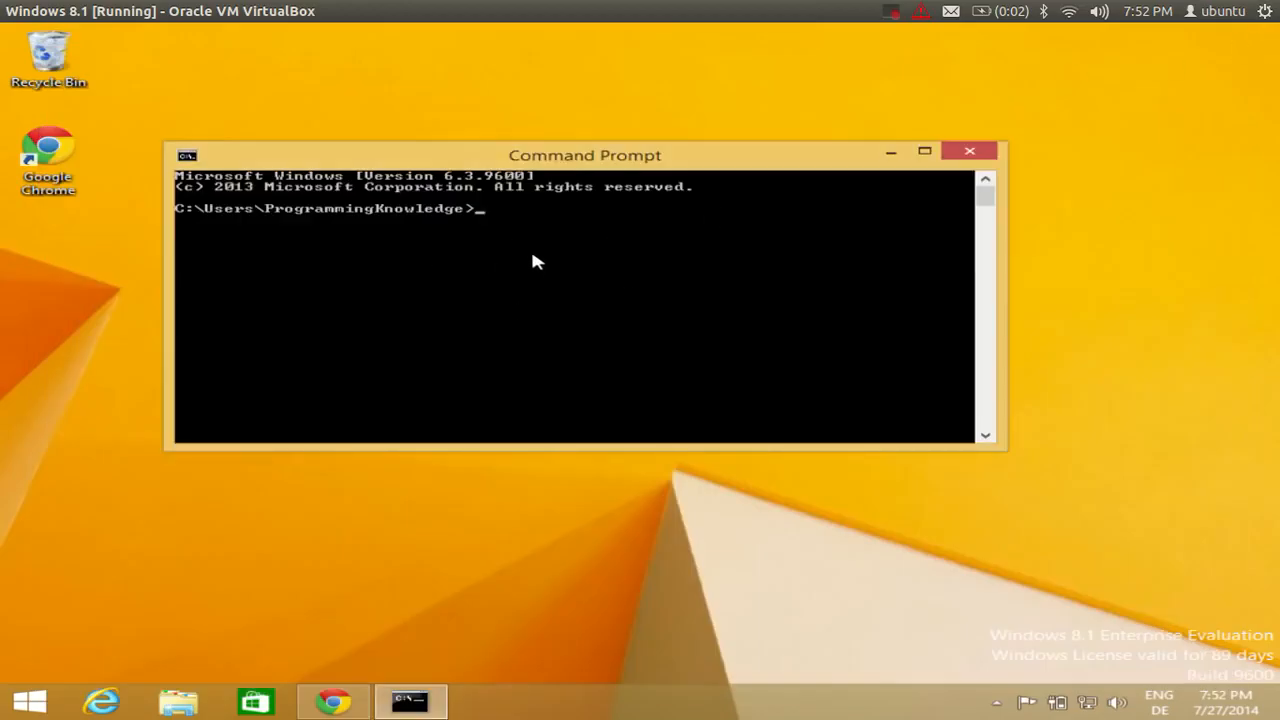
- Run the commands javac and java to check whether Java is available on this computer
type("javac")
key("Return")
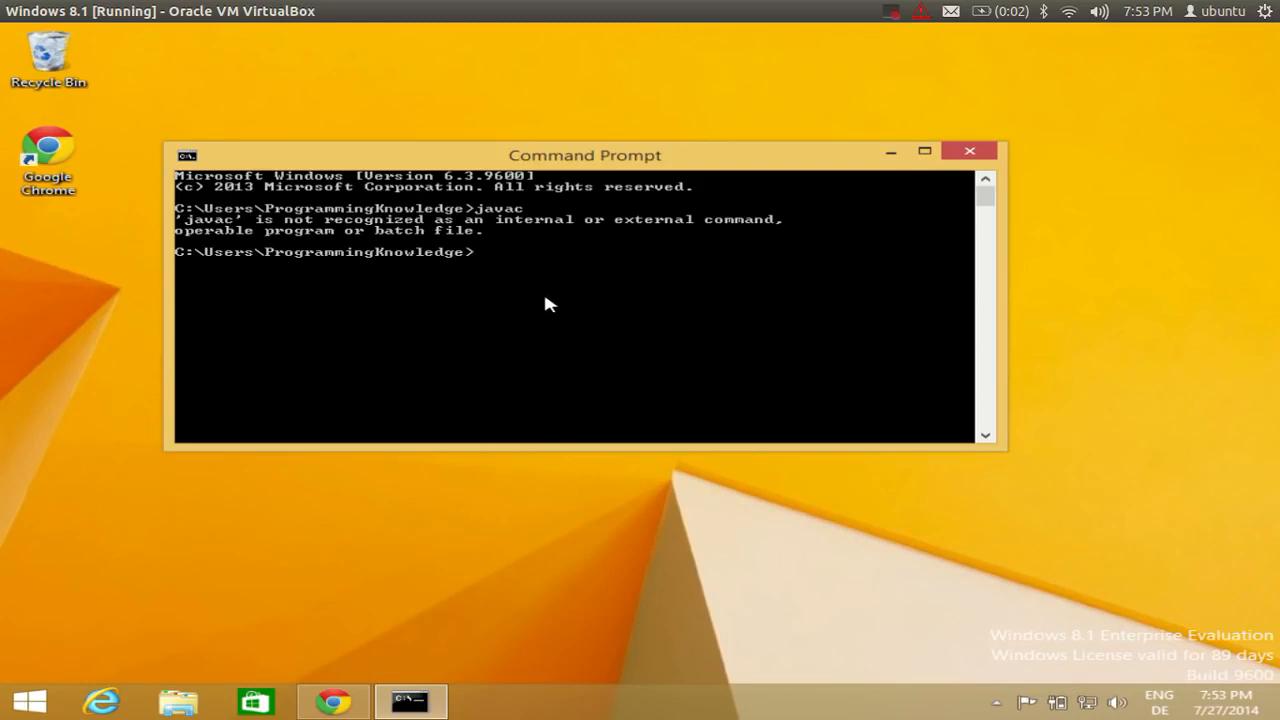
type("java")
key("Return")
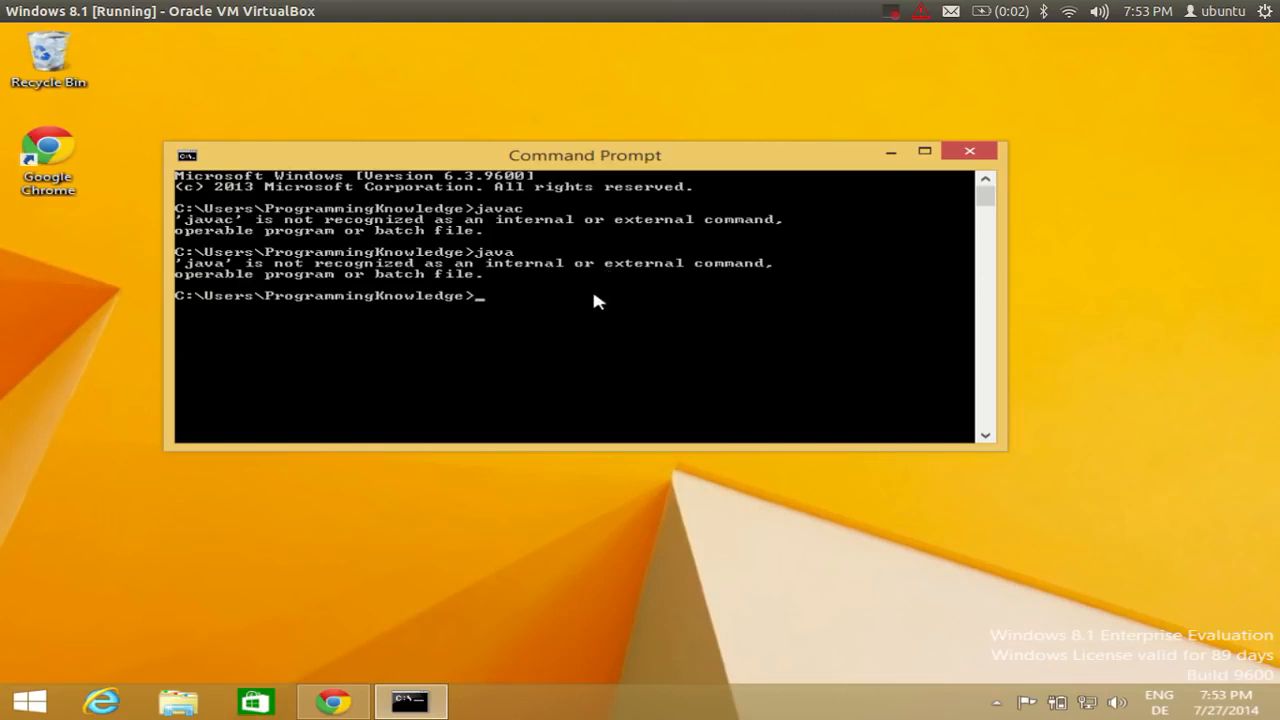
- Switch to Google Chrome, search for "java jdk download" and open Oracle's Java SE Downloads result
mouse_move(347, 704)
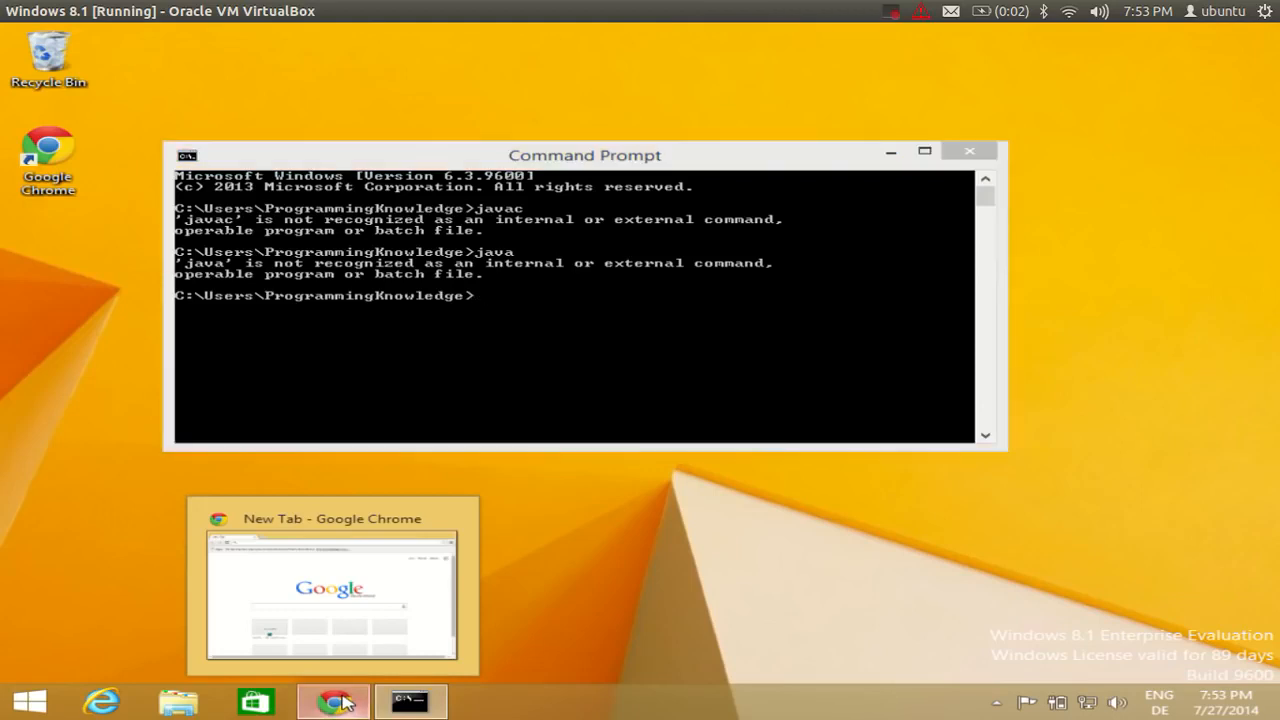
left_click(343, 703)
left_click(534, 403)
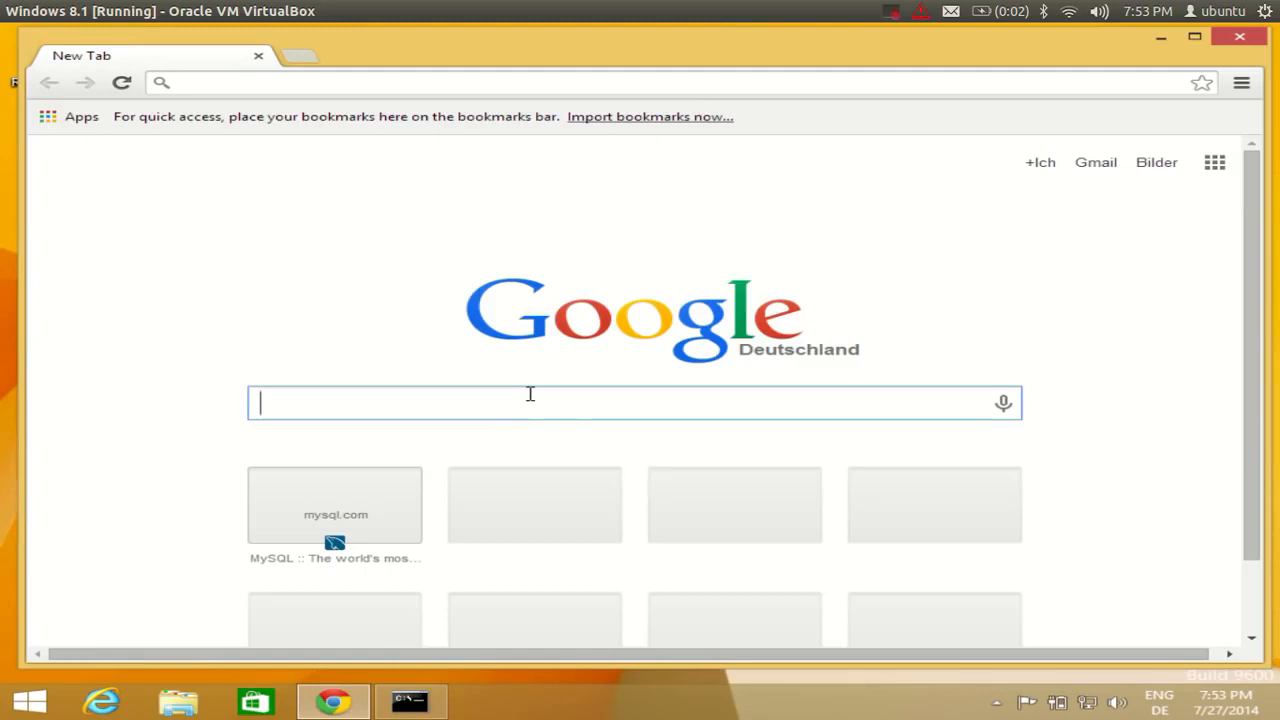
type("java ")
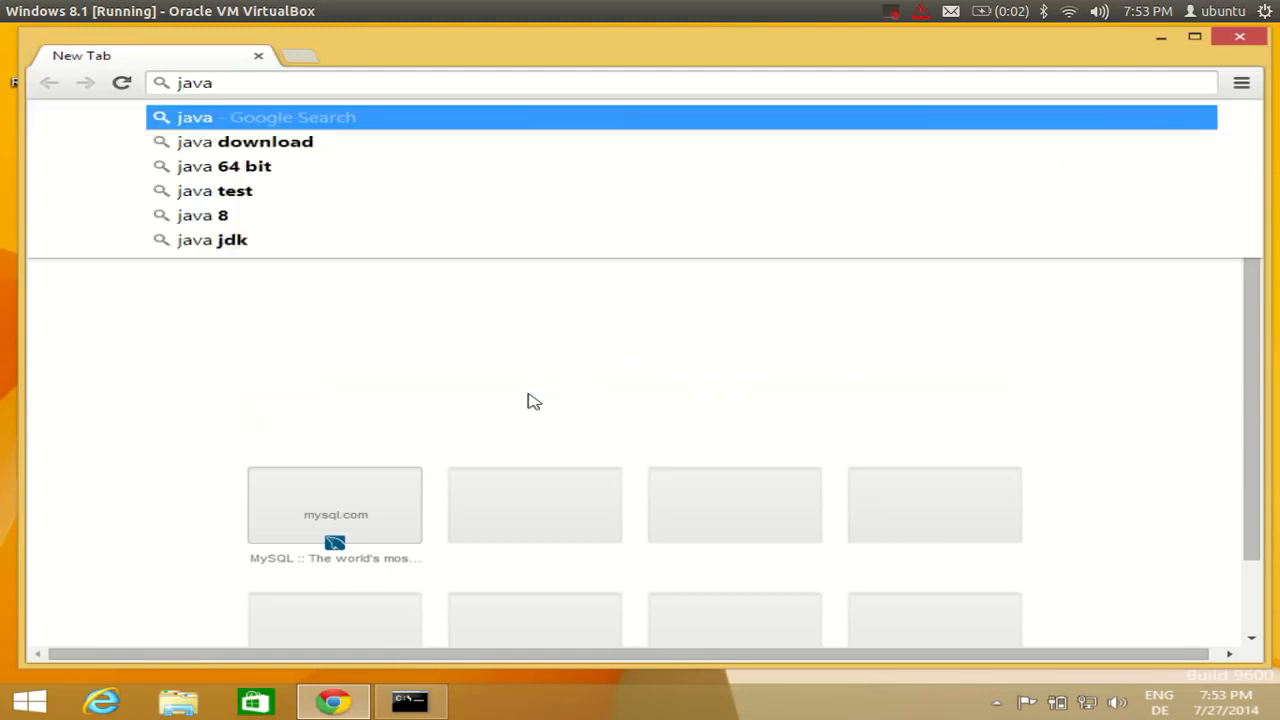
type("jdk")
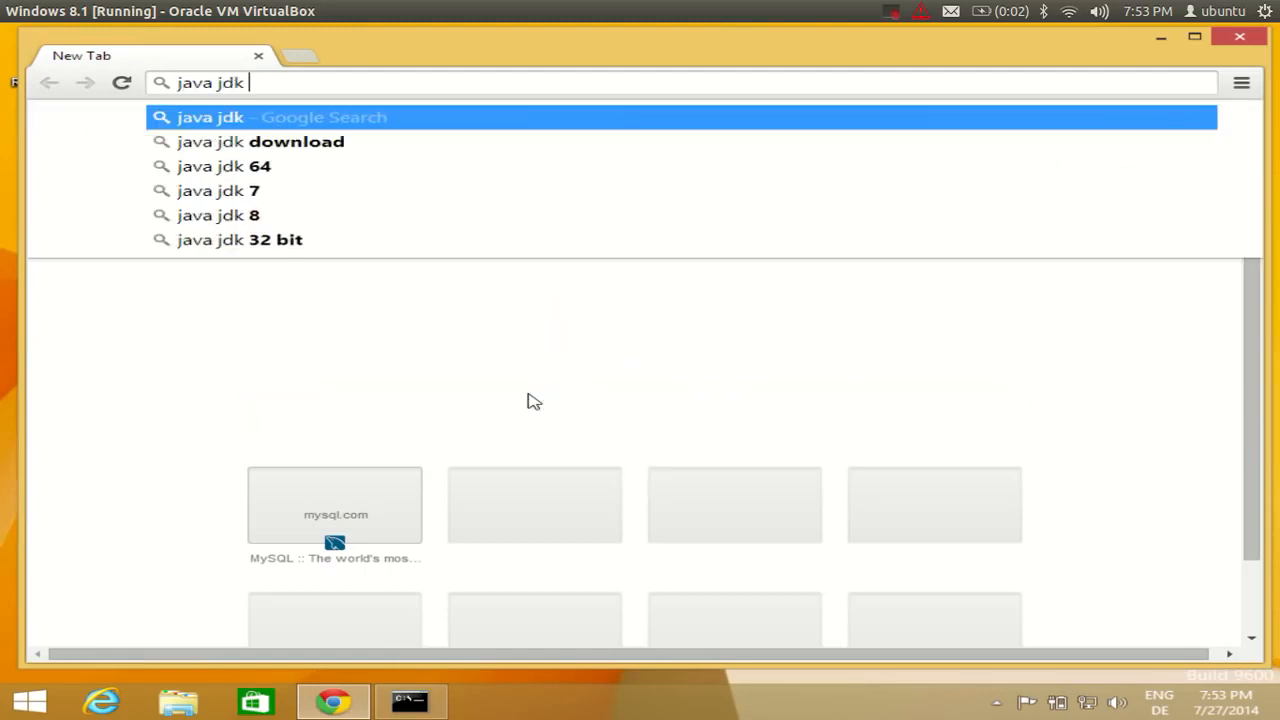
key("Down")
key("Return")
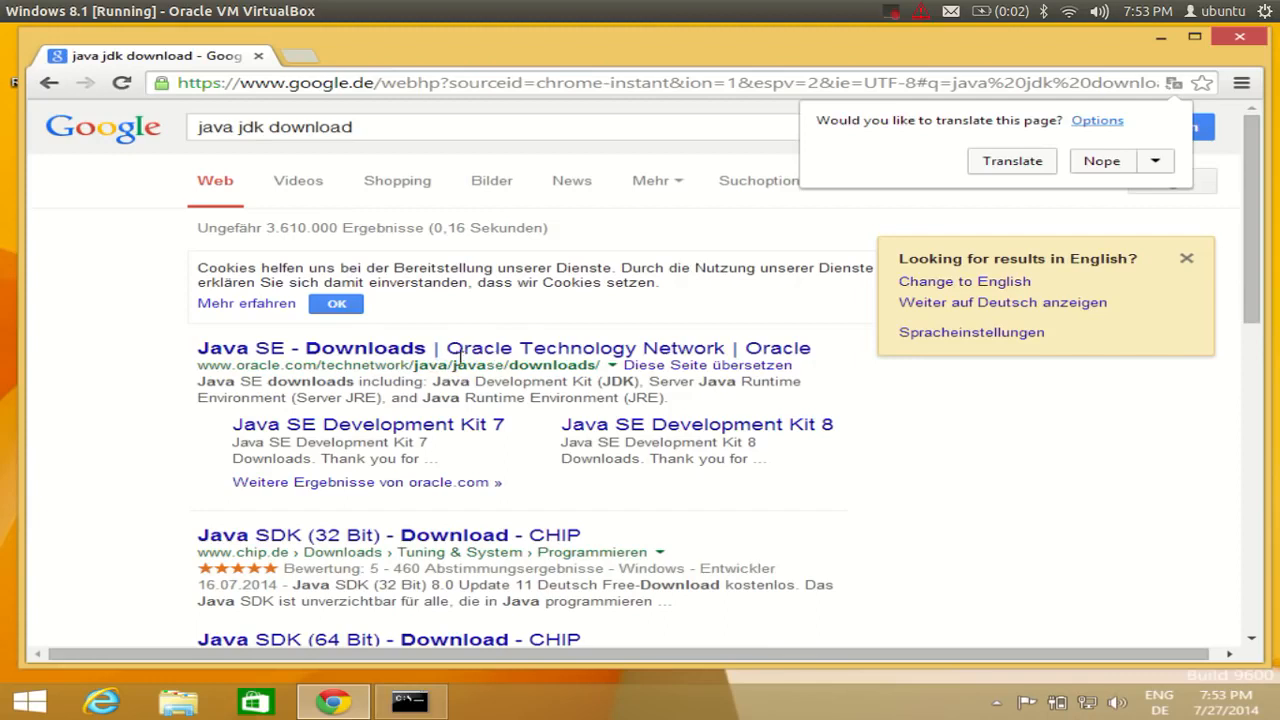
left_click(405, 352)
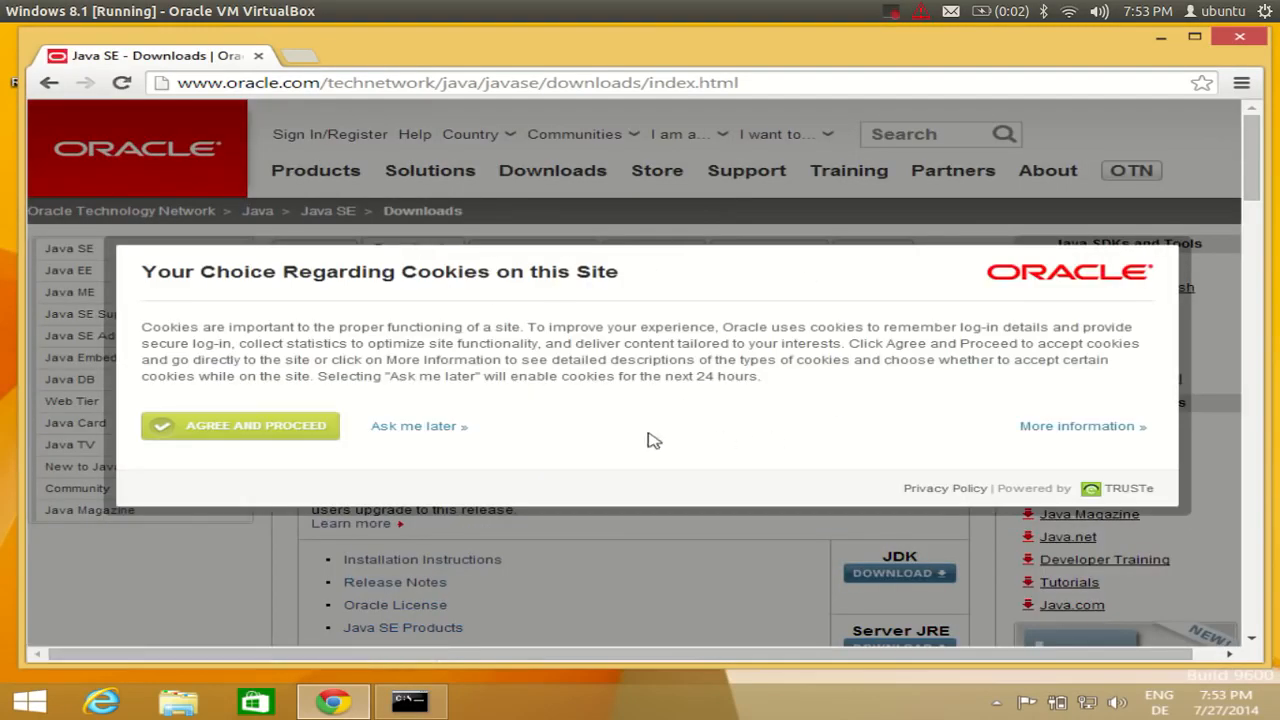
- Accept Oracle's cookies and open the download page for Java Platform (JDK) 8u11
left_click(285, 430)
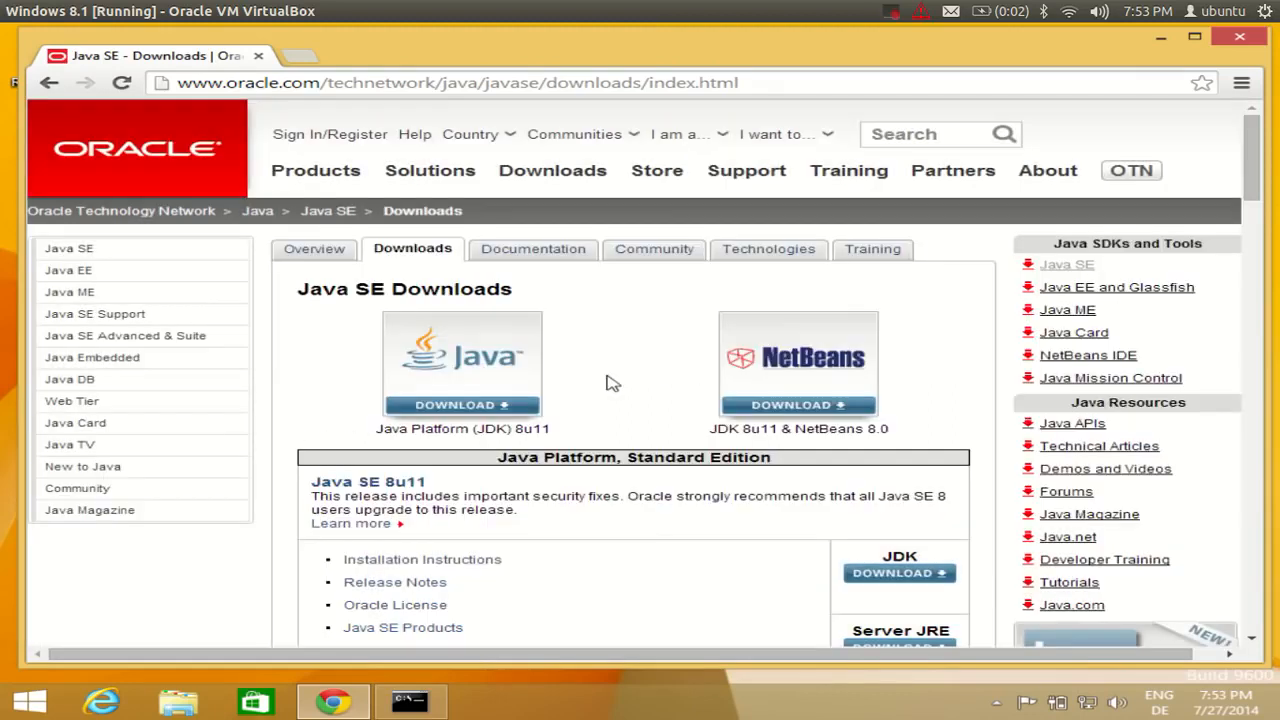
scroll(612, 383, "down", 1)
scroll(612, 383, "down", 1)
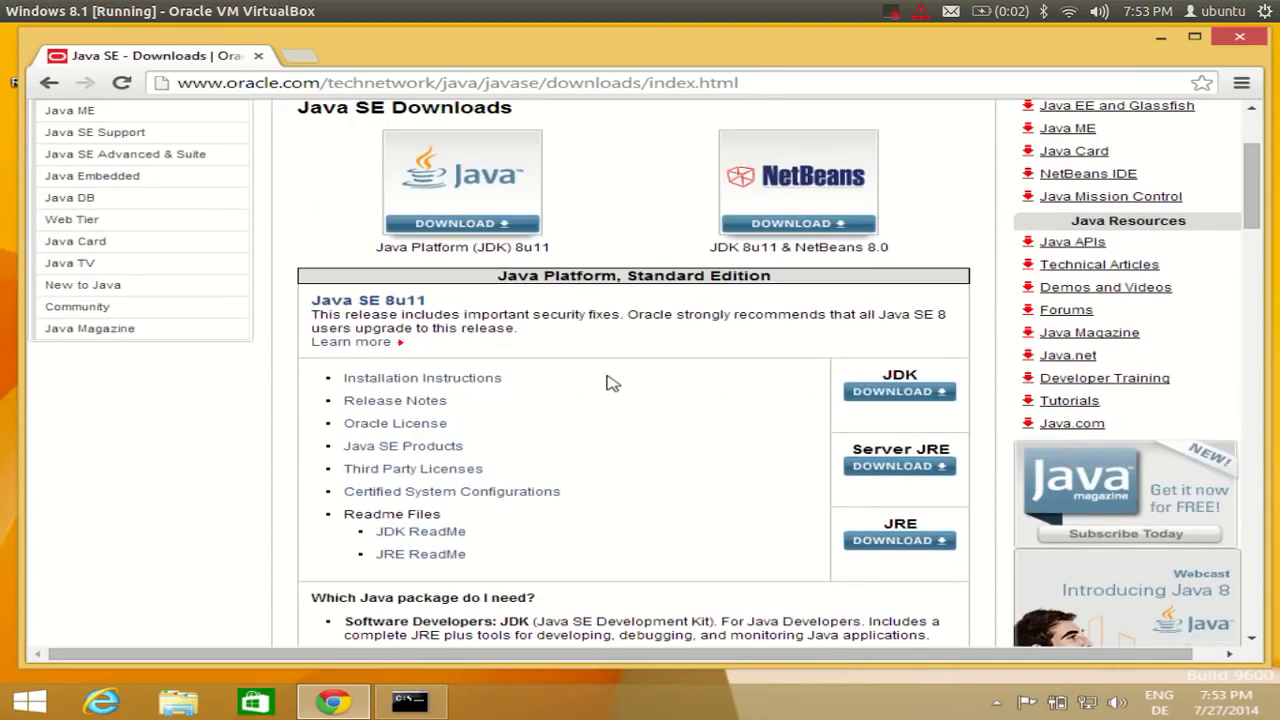
scroll(612, 383, "up", 2)
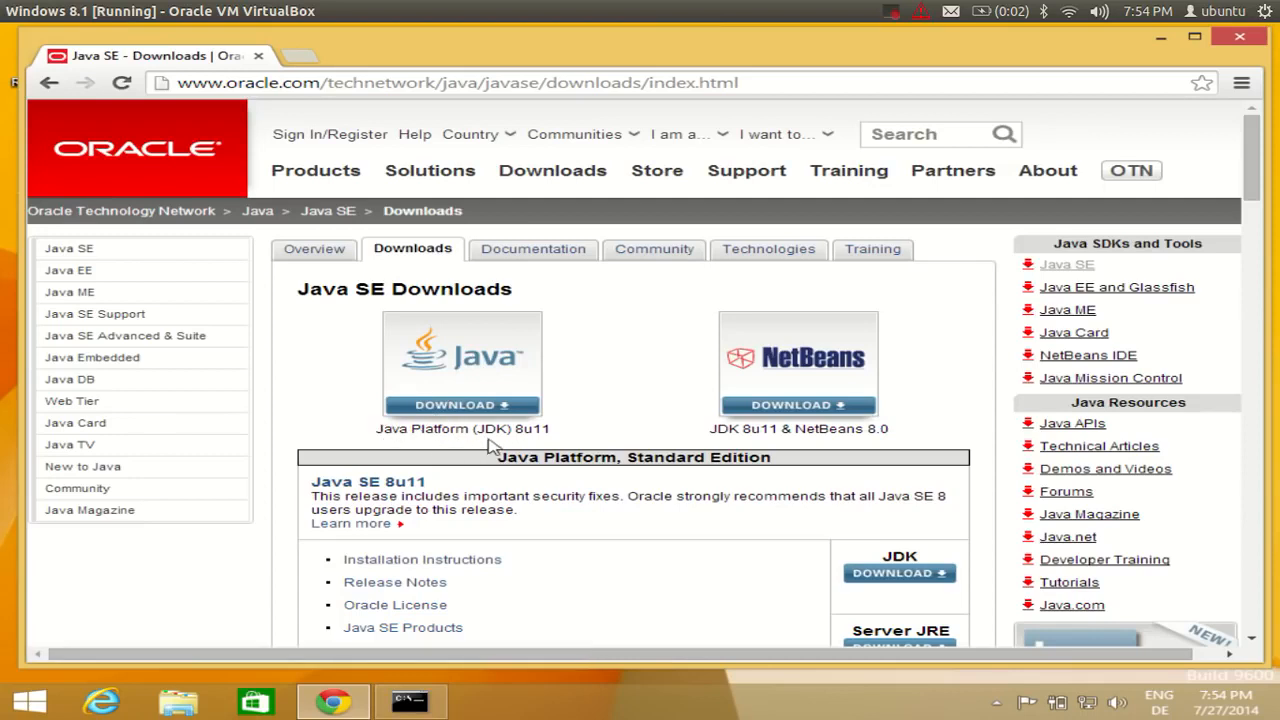
left_click_drag(525, 432, 517, 430)
scroll(627, 360, "down", 1)
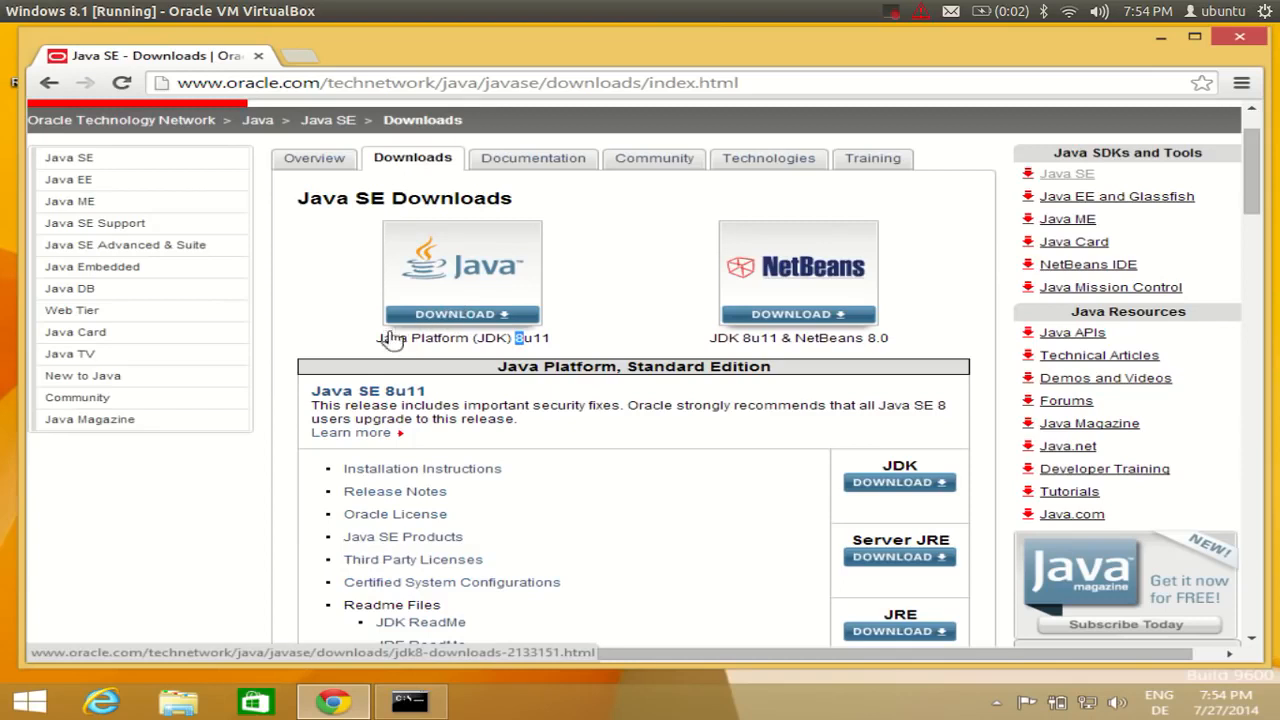
left_click(469, 290)
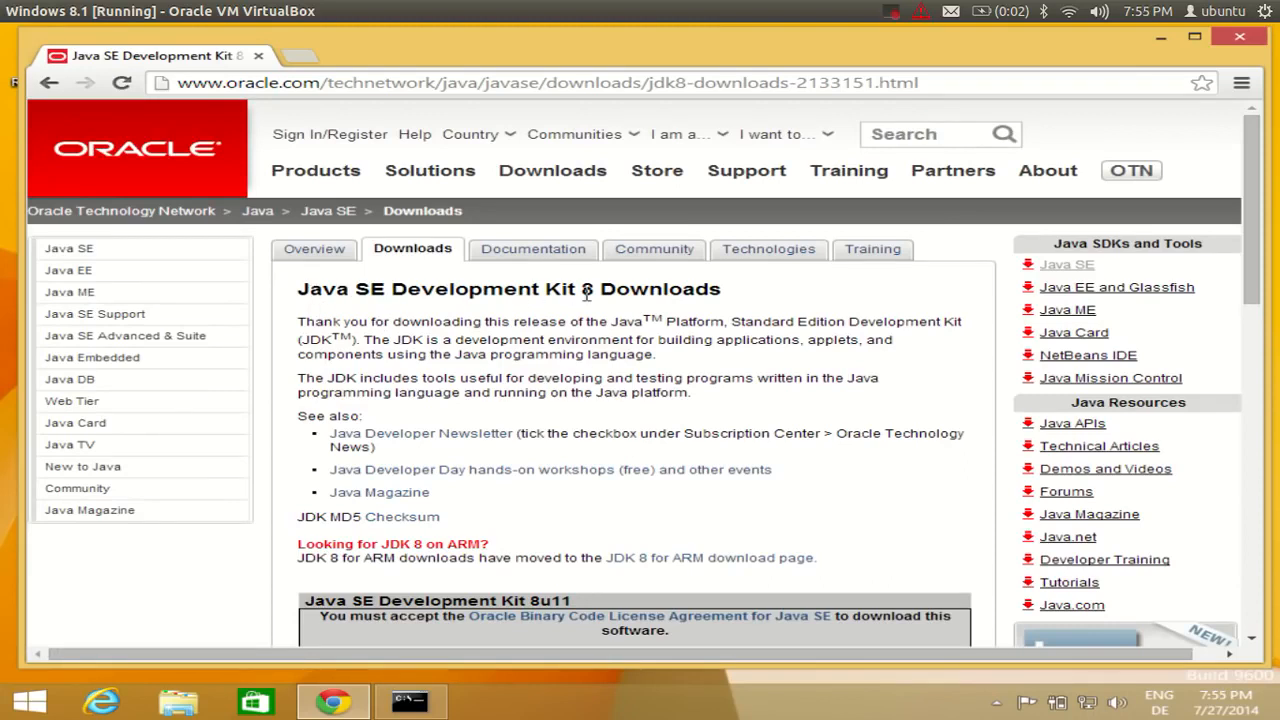
- Accept the license agreement for Java SE Development Kit 8u11 and download the Windows x64 installer, jdk-8u11-windows-x64.exe
scroll(610, 290, "down", 2)
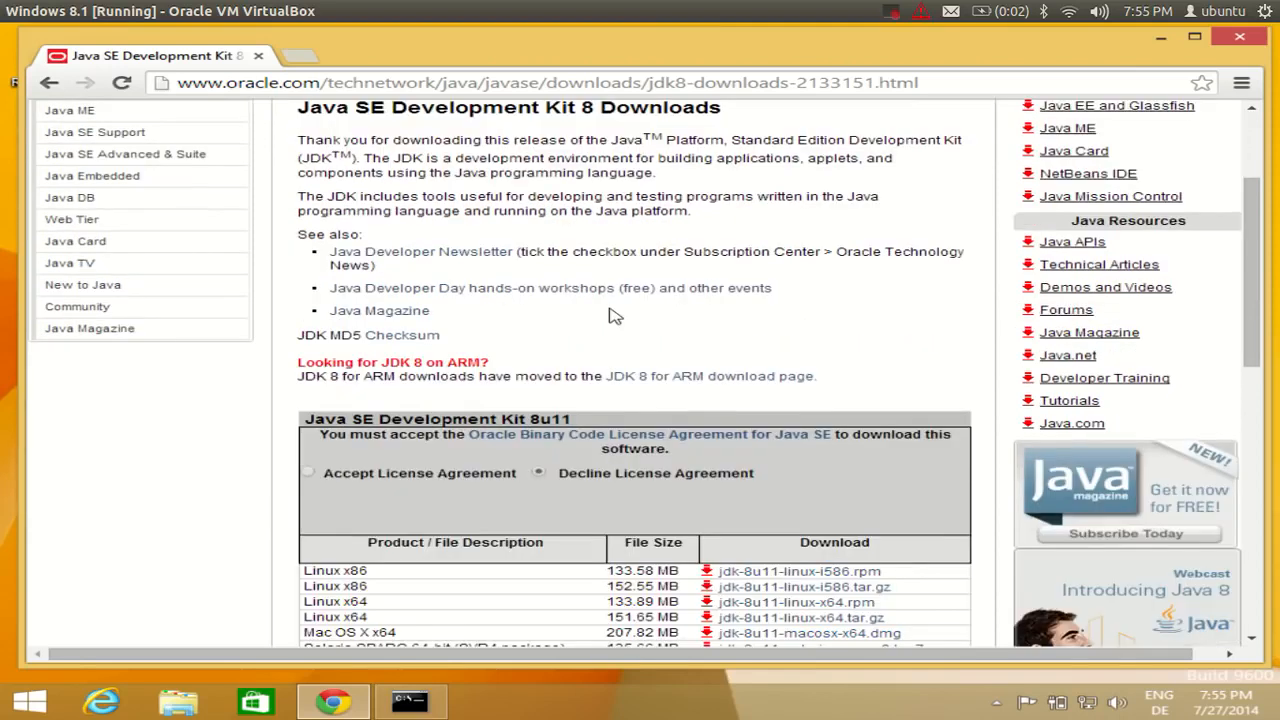
scroll(528, 272, "down", 3)
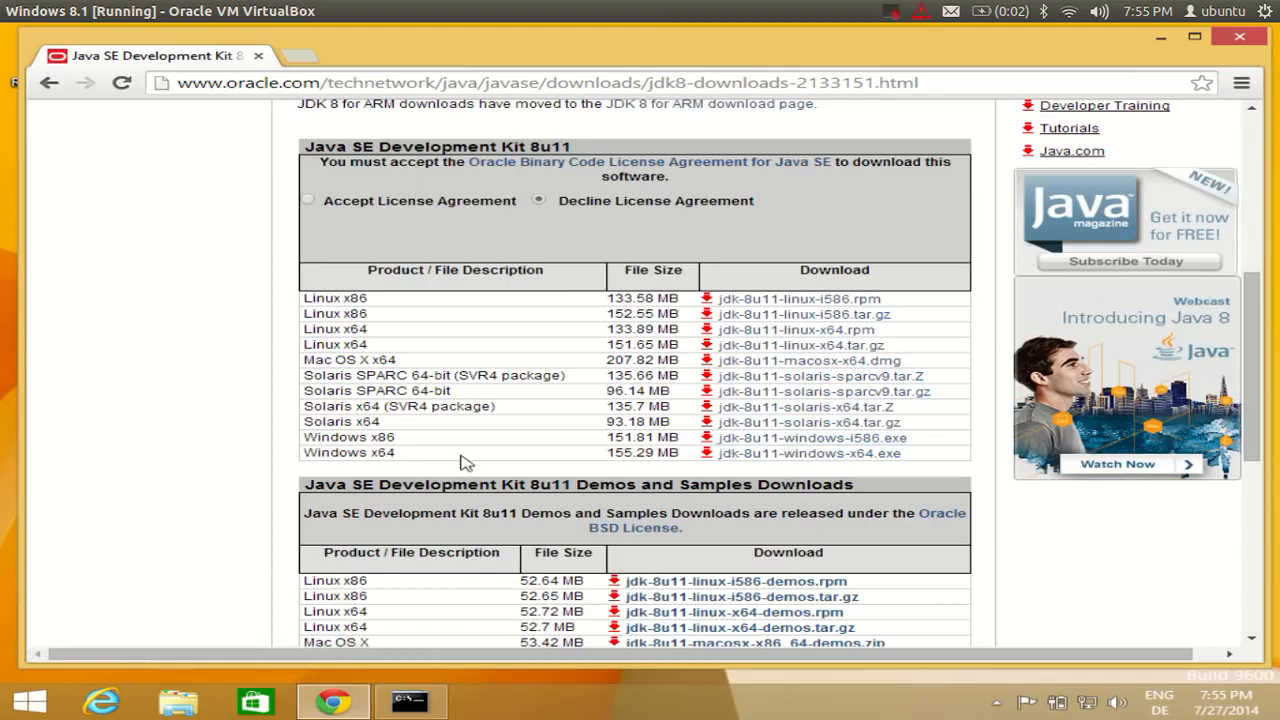
left_click(779, 455)
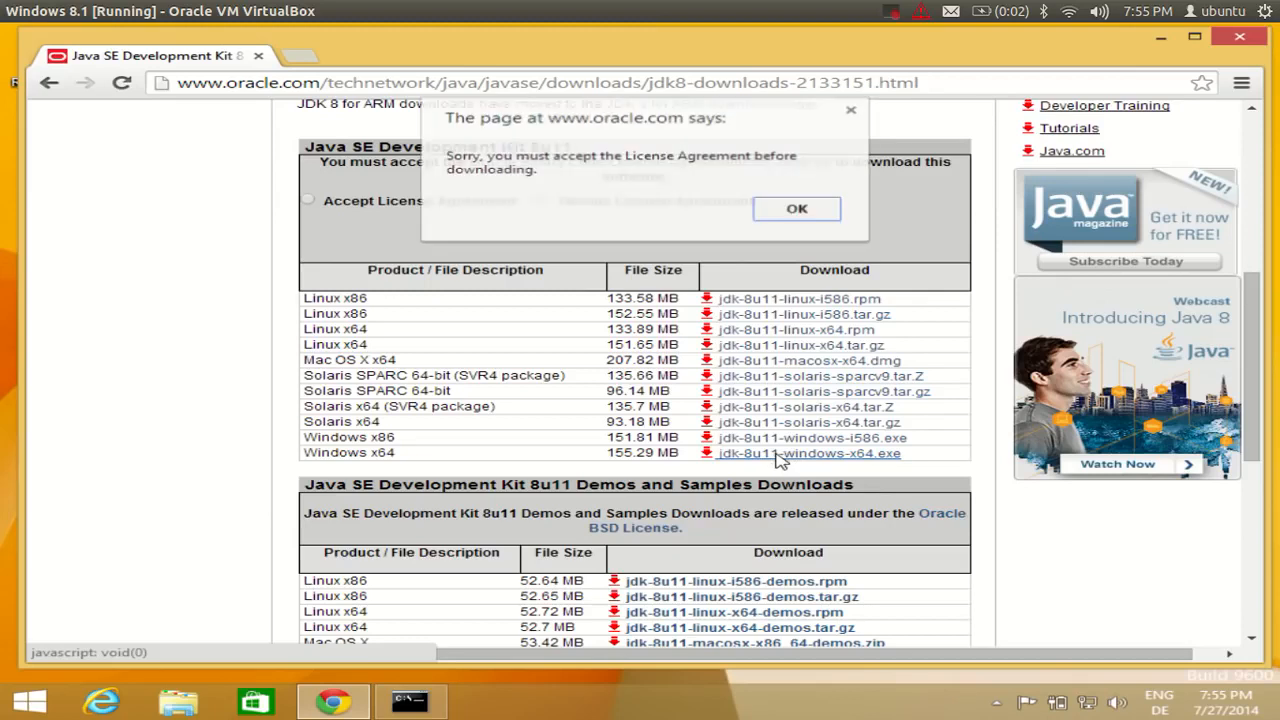
left_click(798, 210)
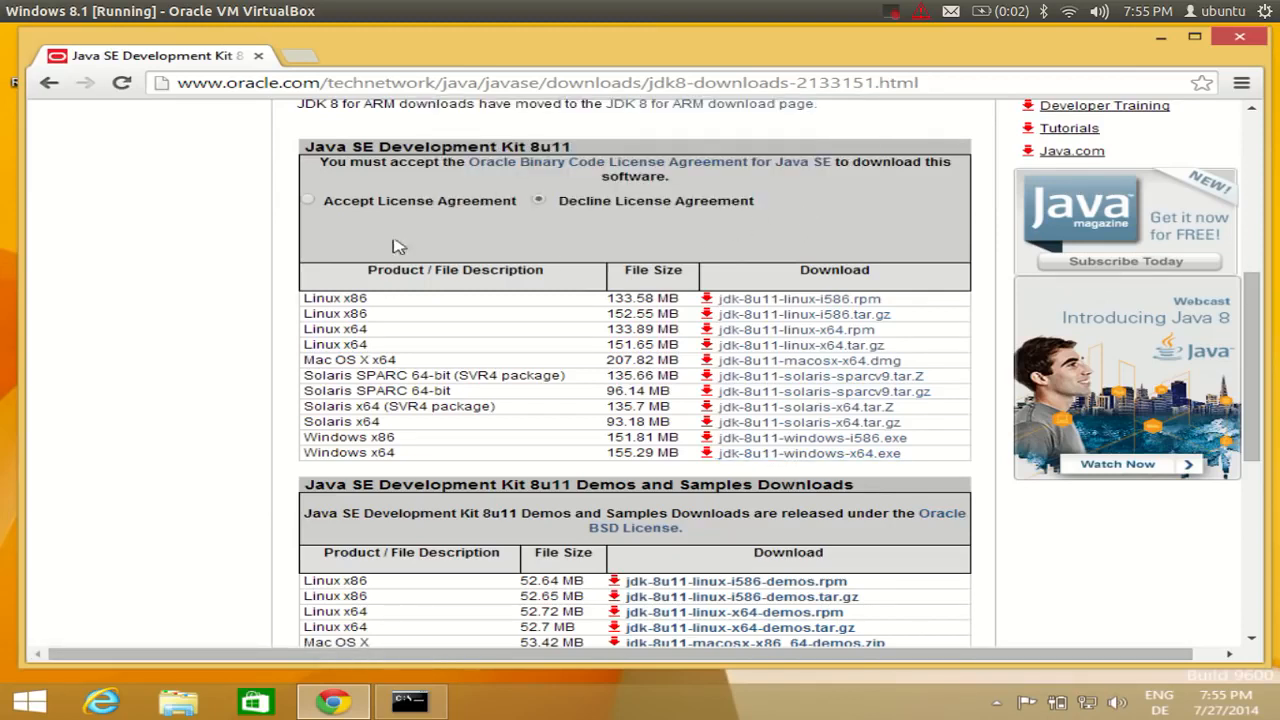
left_click(312, 201)
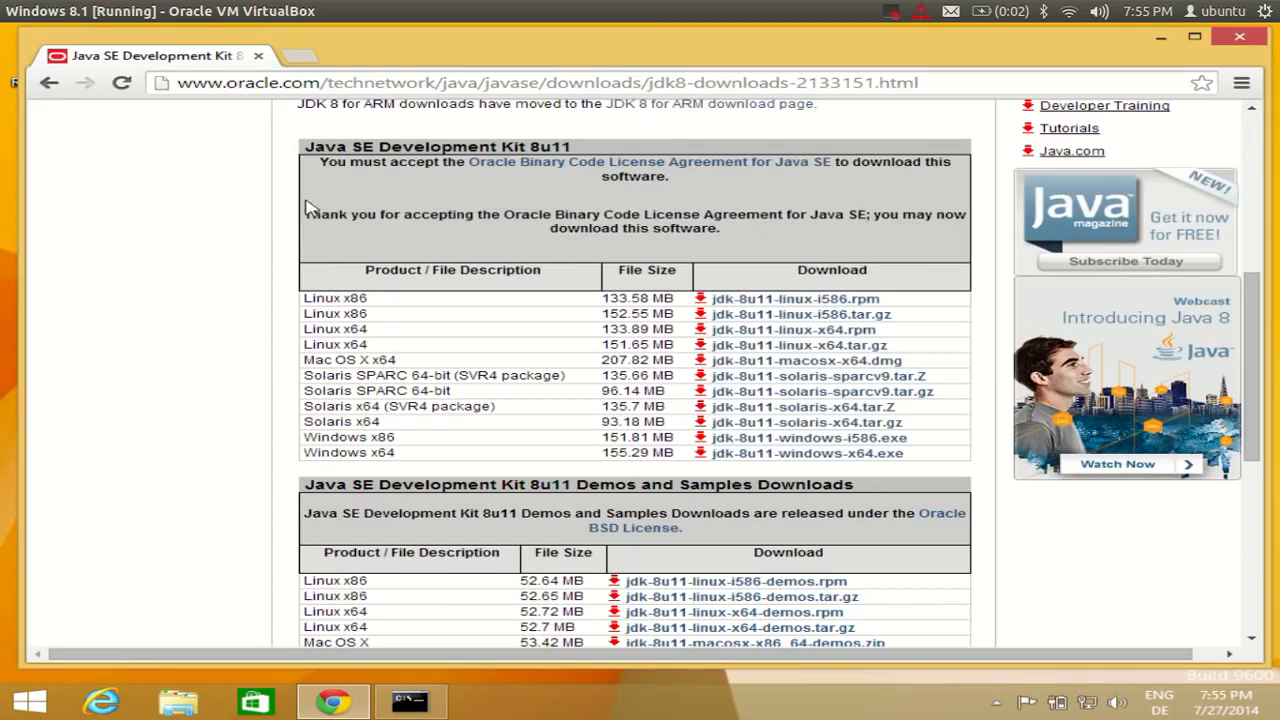
left_click(766, 456)
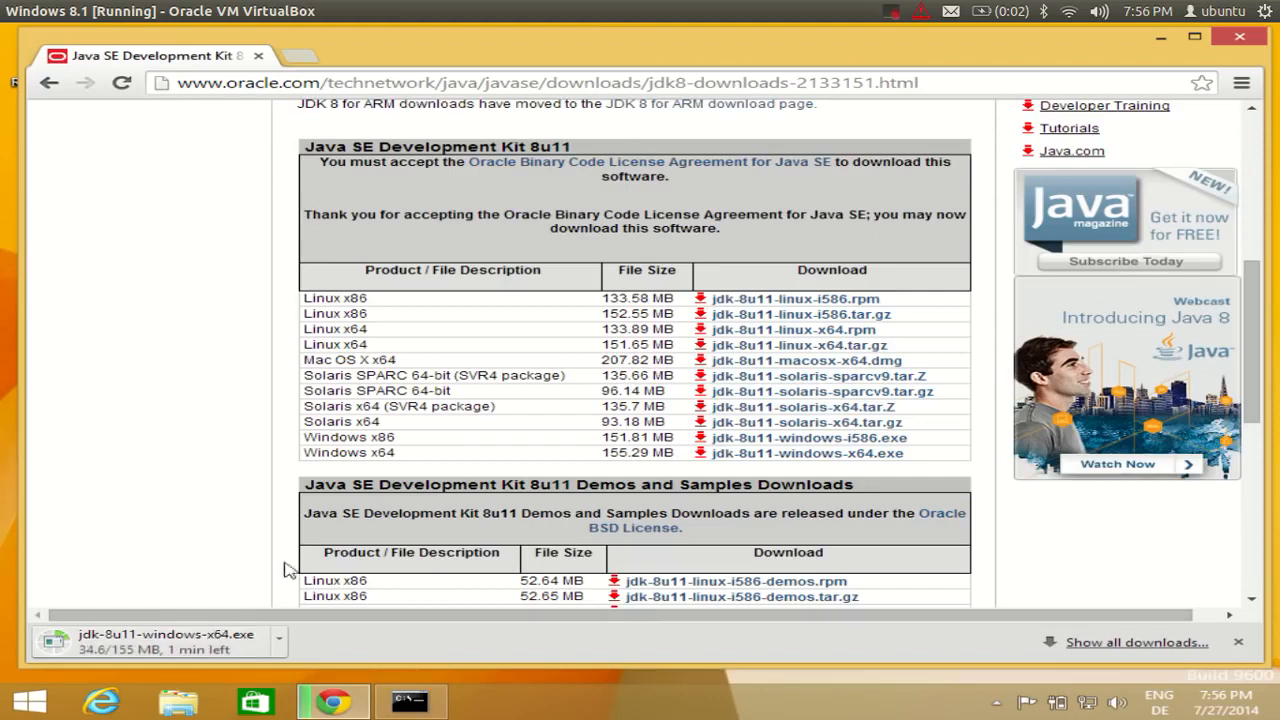
left_click(892, 13)
left_click(910, 60)
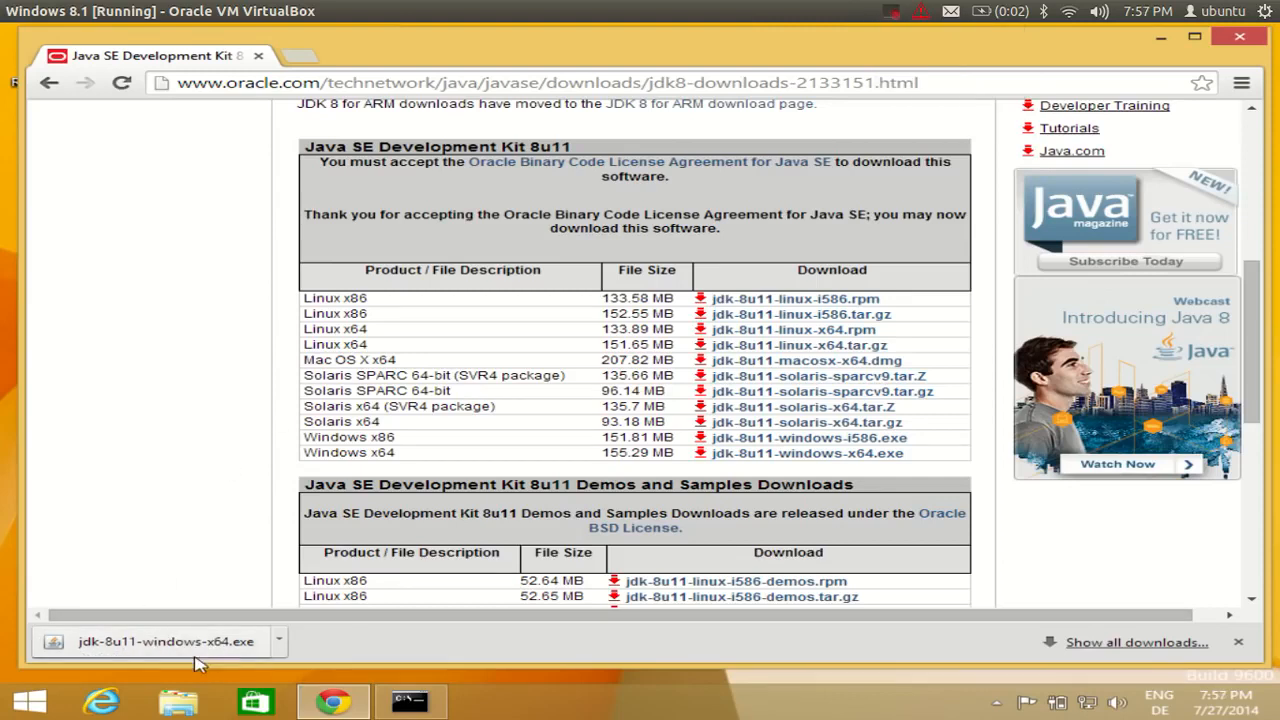
- Run the downloaded JDK installer with administrator permission and complete the setup with the default features and destination folders
left_click(143, 648)
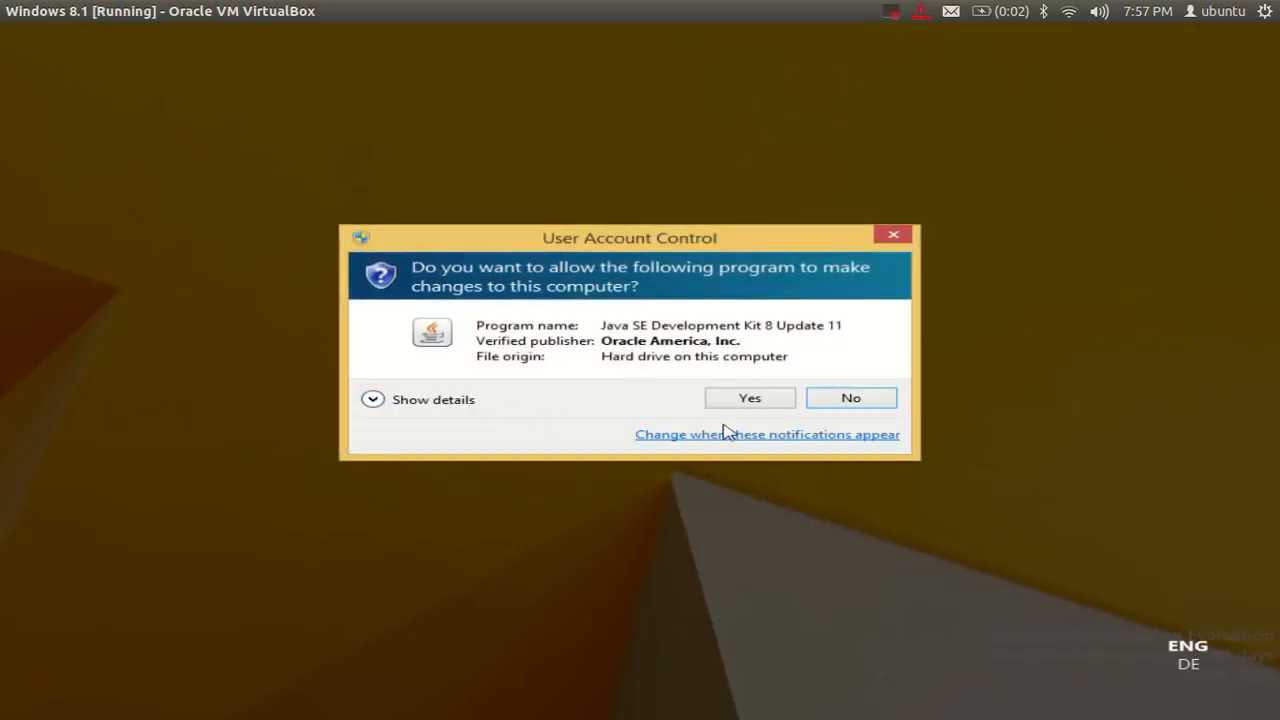
left_click(752, 398)
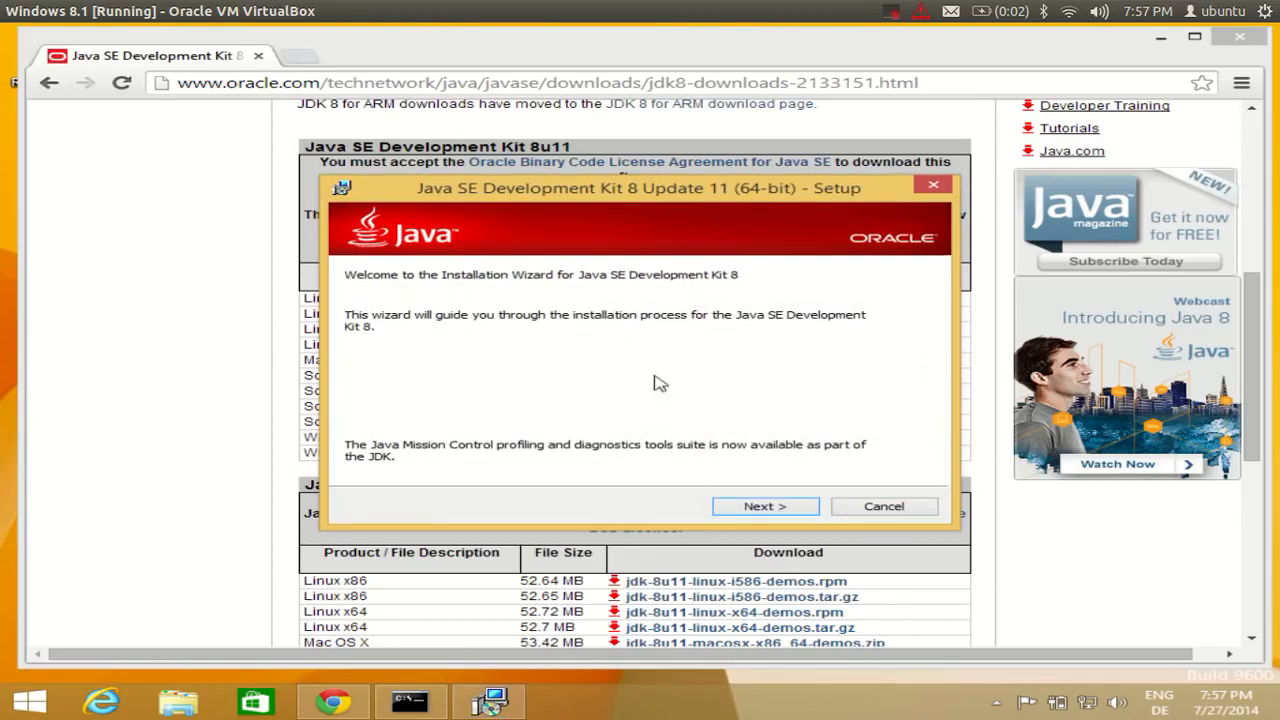
left_click(764, 507)
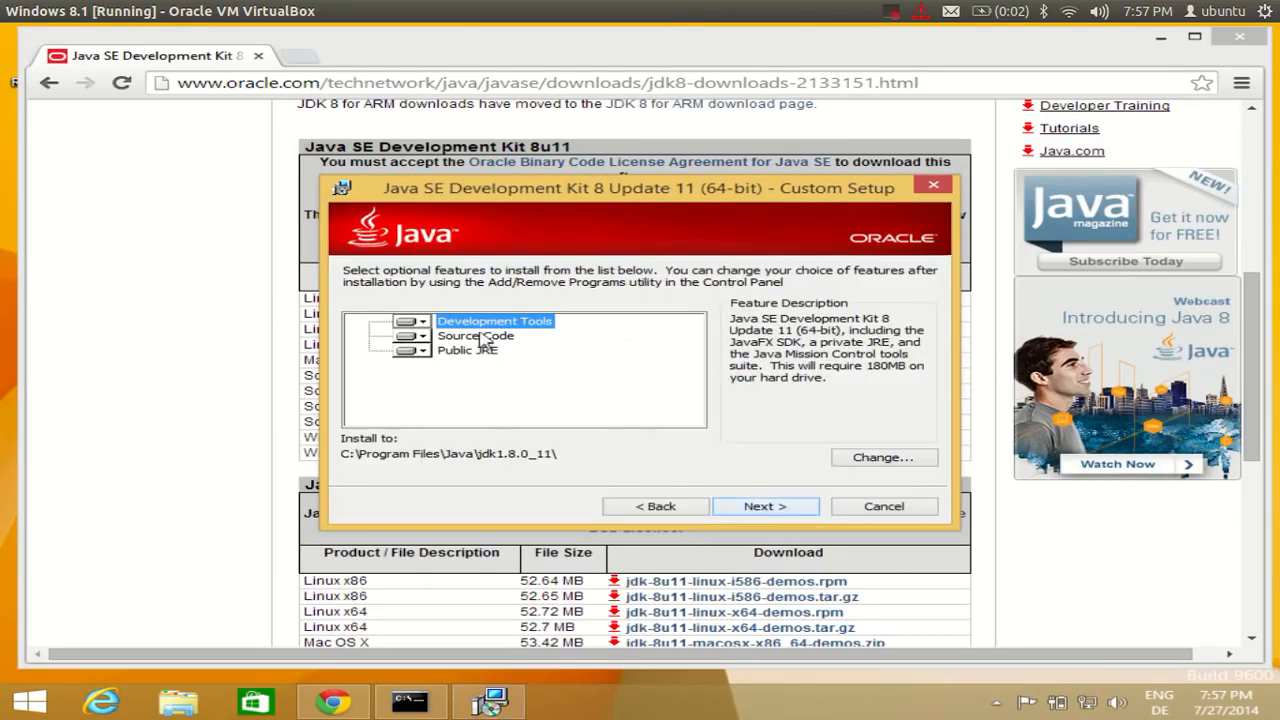
left_click(764, 507)
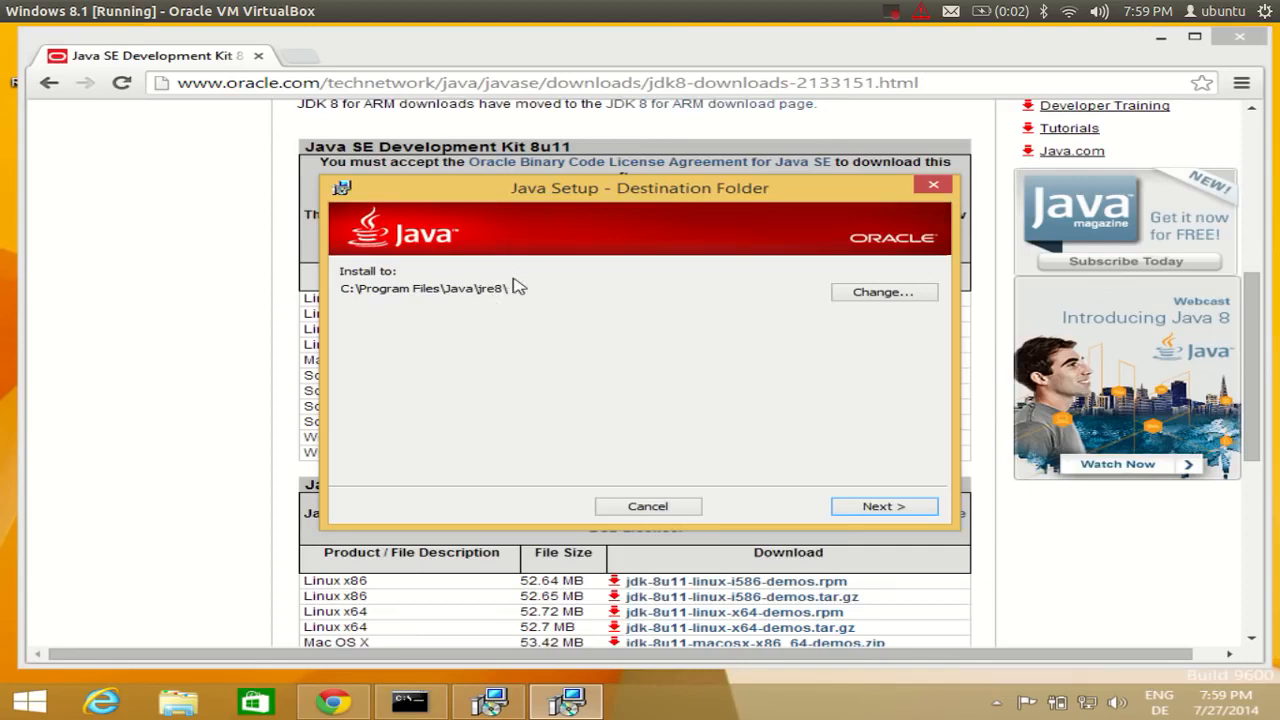
left_click(903, 509)
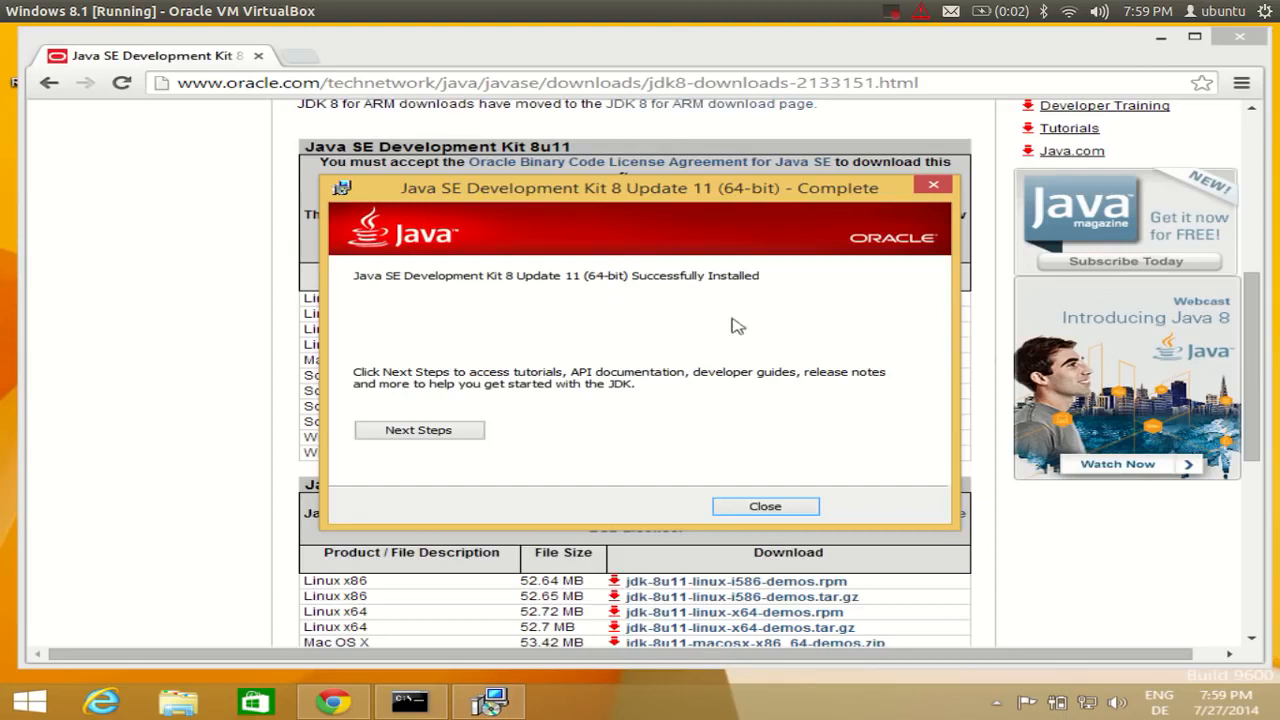
left_click(765, 507)
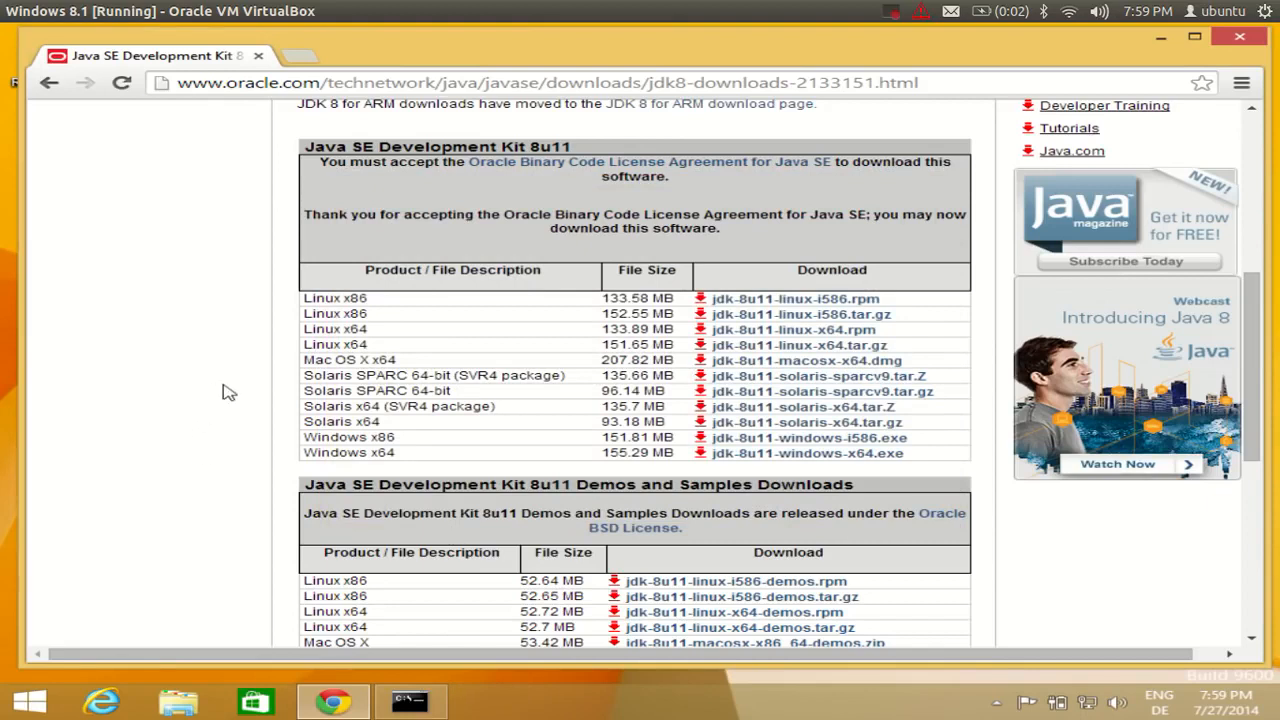
- Switch to File Explorer and browse to the bin folder at C:\Program Files\Java\jdk1.8.0_11 to inspect the installed JDK tools
left_click(180, 705)
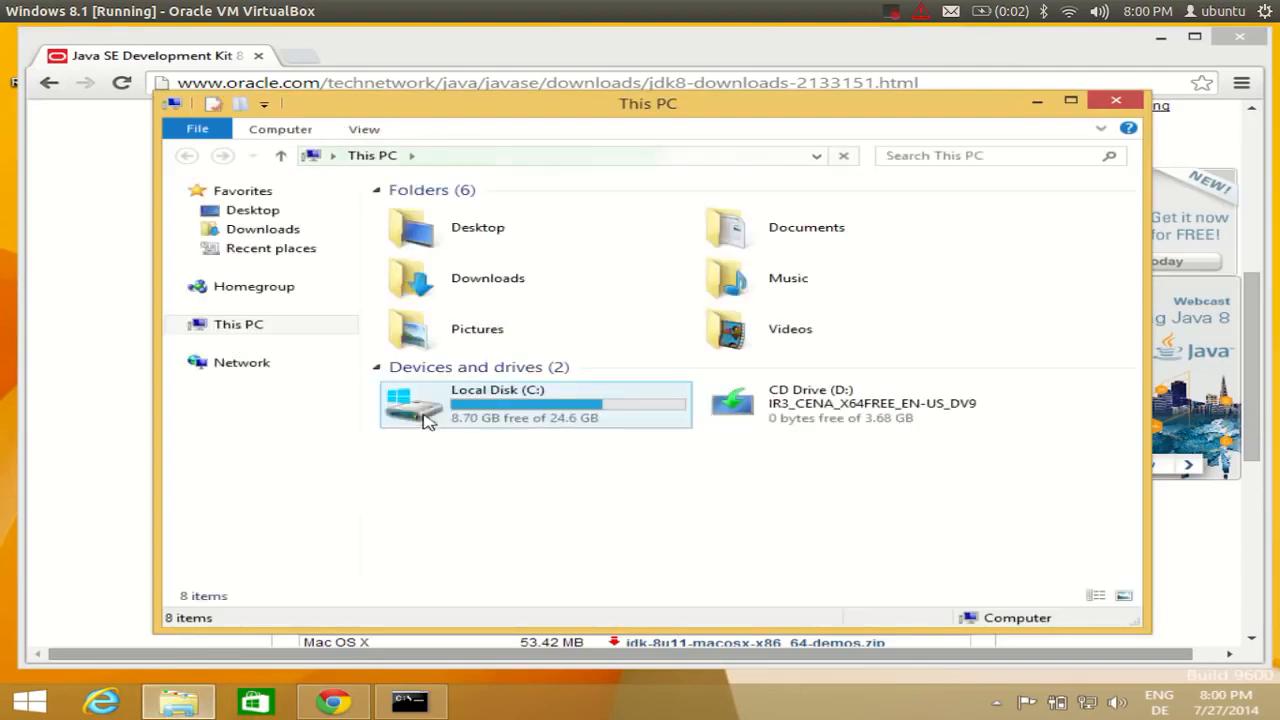
double_click(505, 413)
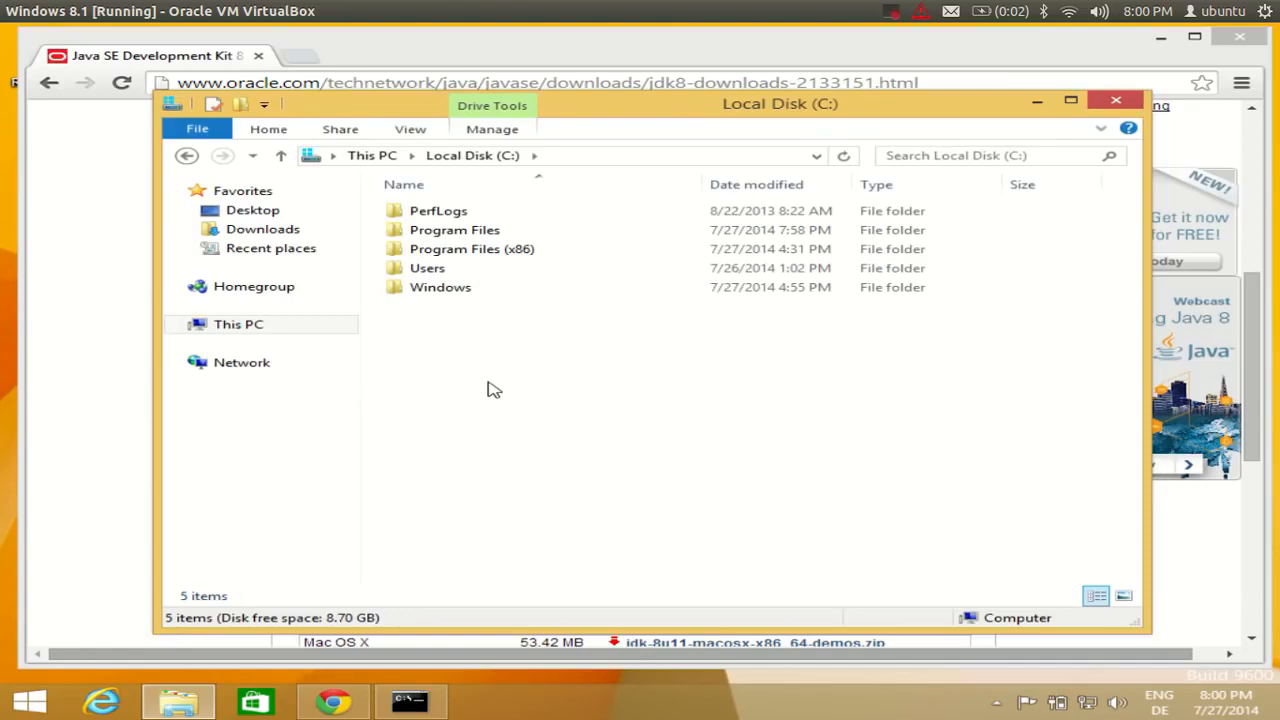
double_click(457, 231)
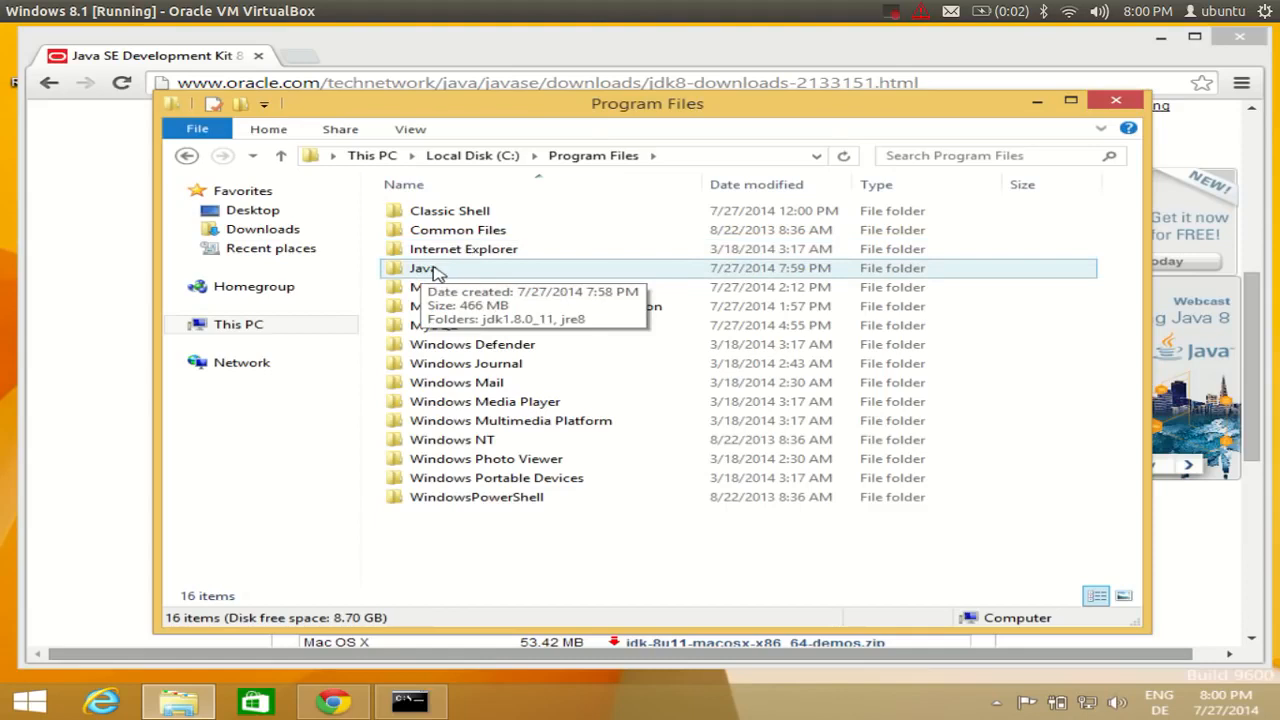
double_click(436, 272)
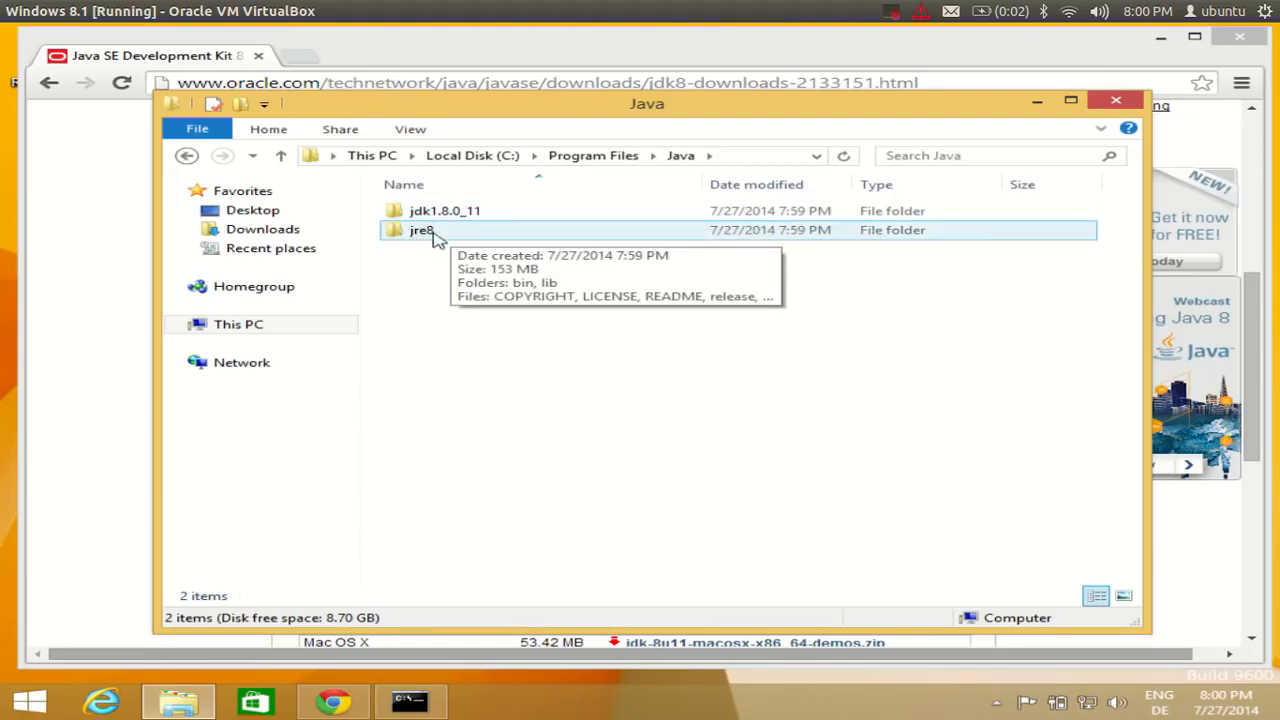
double_click(443, 211)
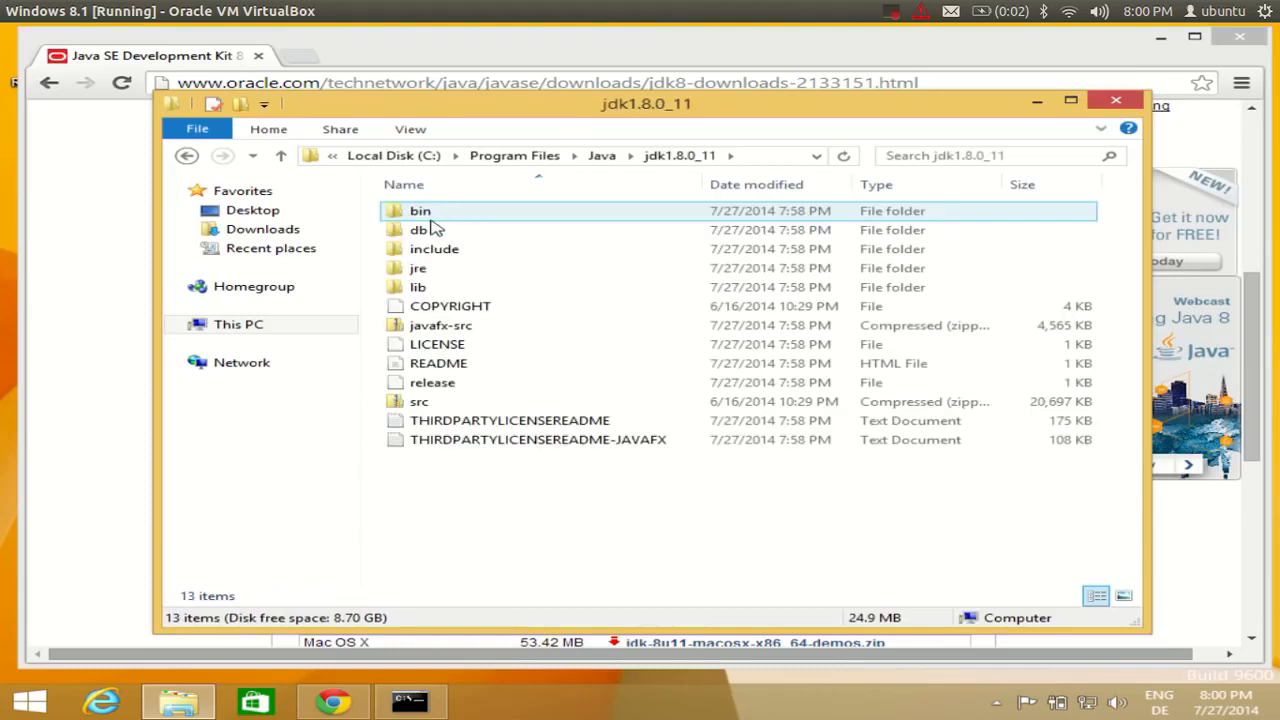
double_click(441, 216)
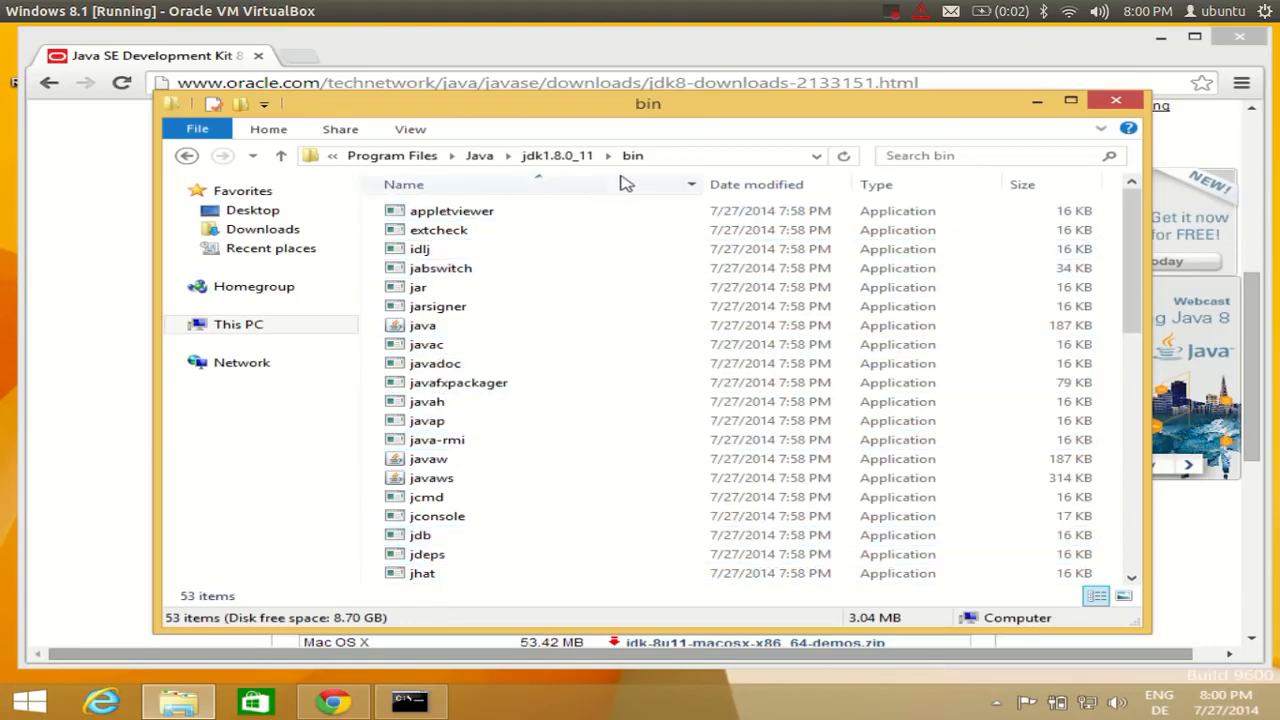
- Rename the jdk1.8.0_11 folder in Program Files\Java to jdk8 and open its bin subfolder
left_click(480, 156)
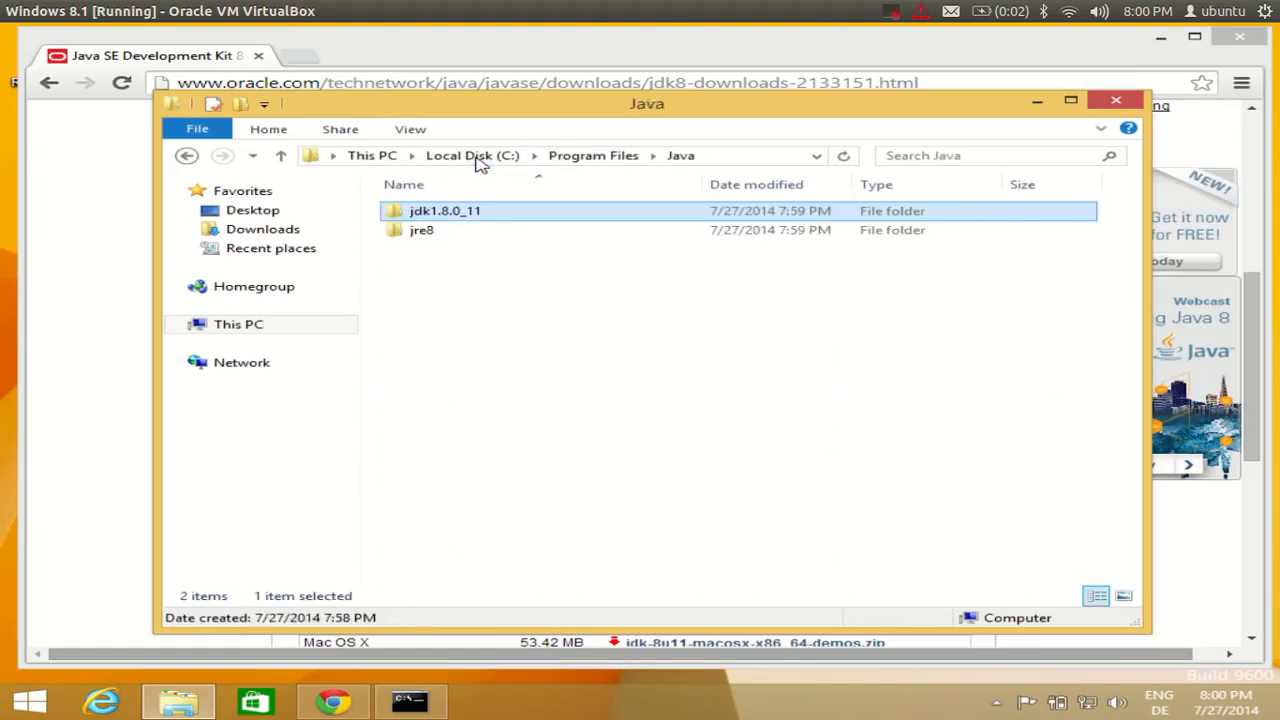
right_click(458, 220)
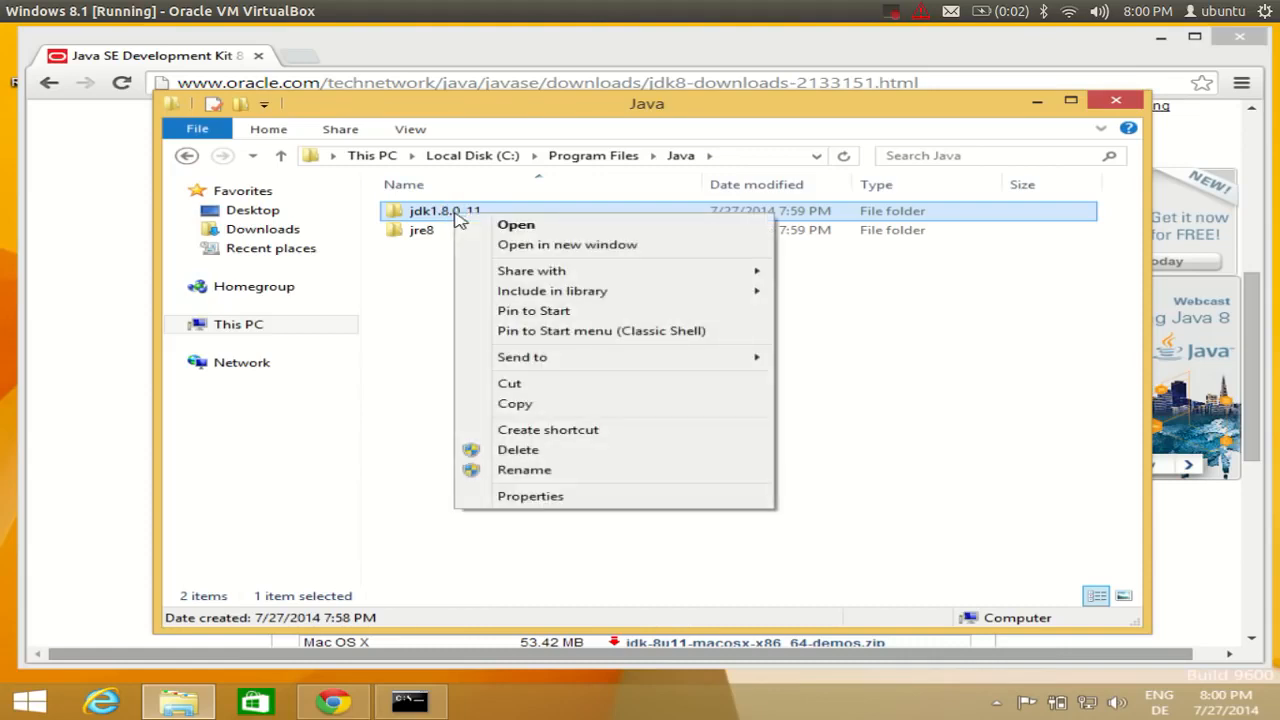
left_click(520, 470)
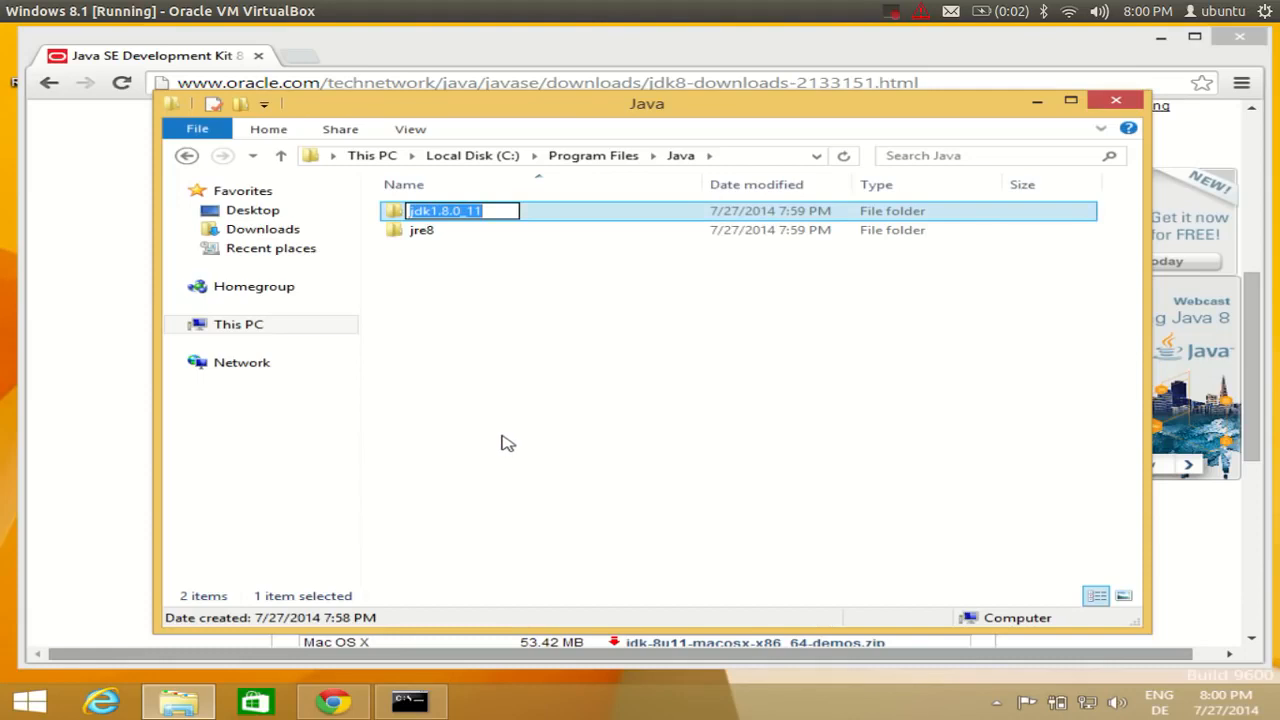
key("Right")
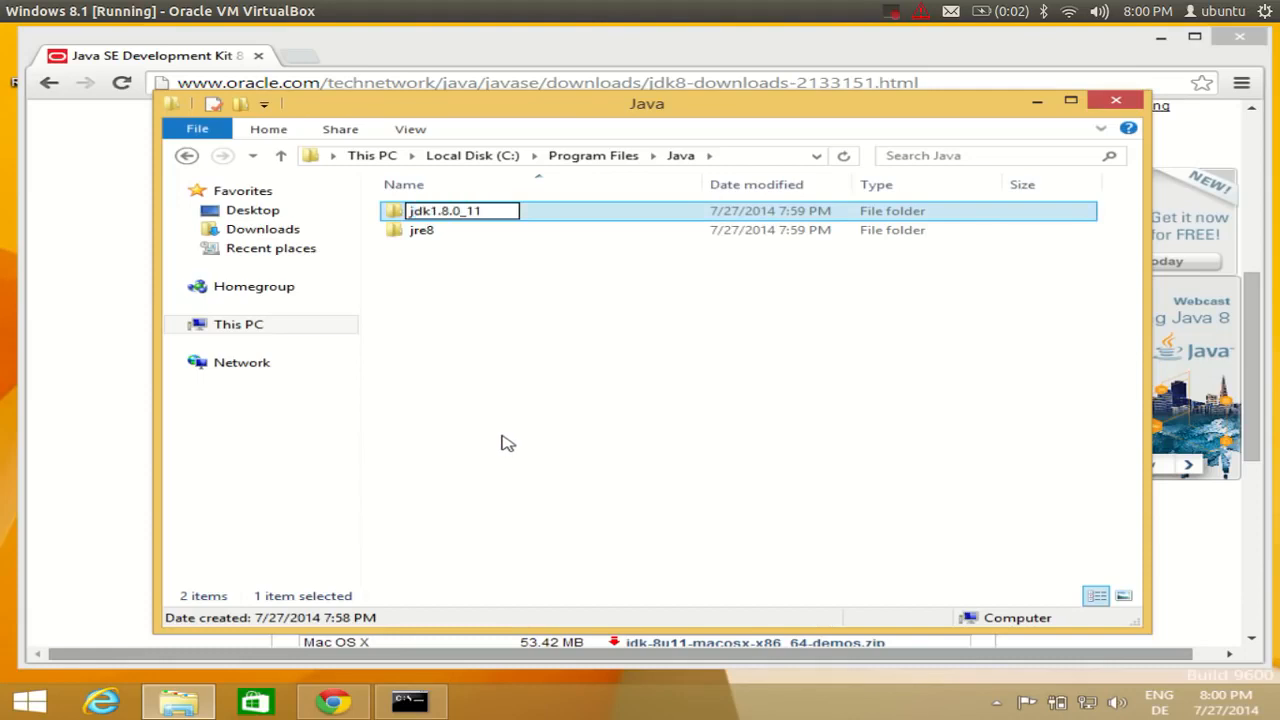
key("BackSpace")
key("BackSpace")
key("BackSpace")
key("BackSpace")
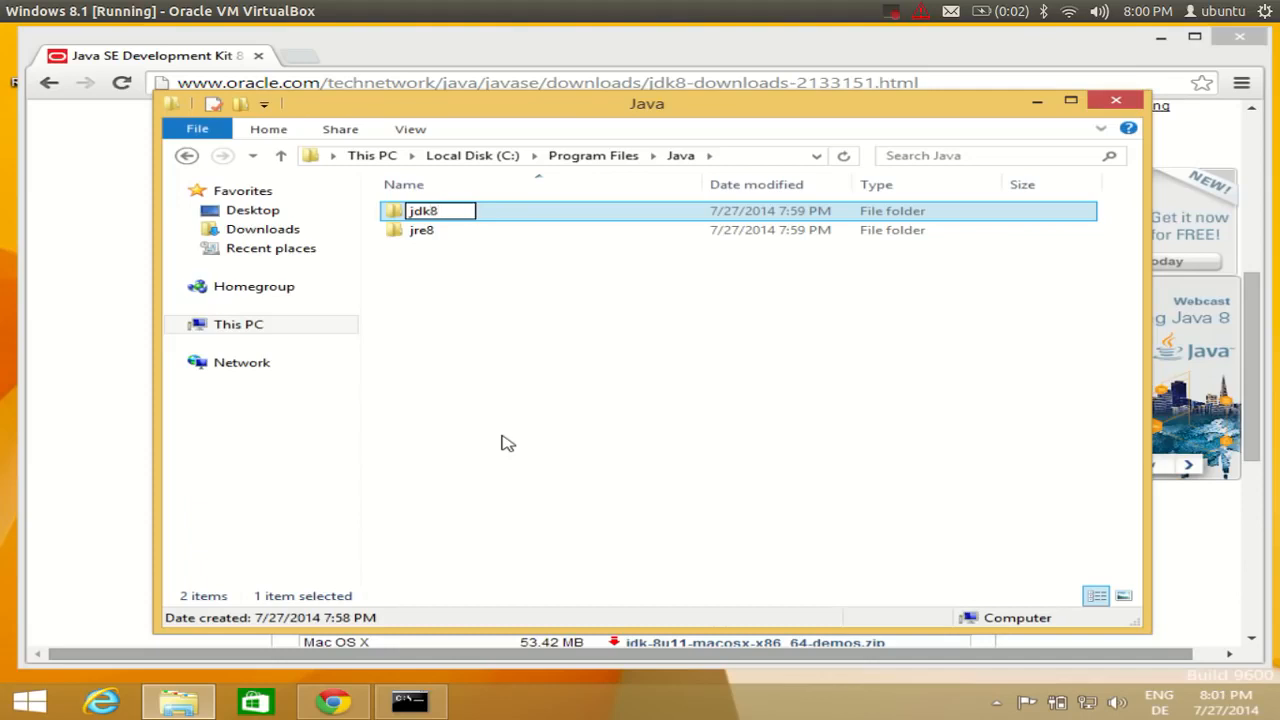
left_click(500, 297)
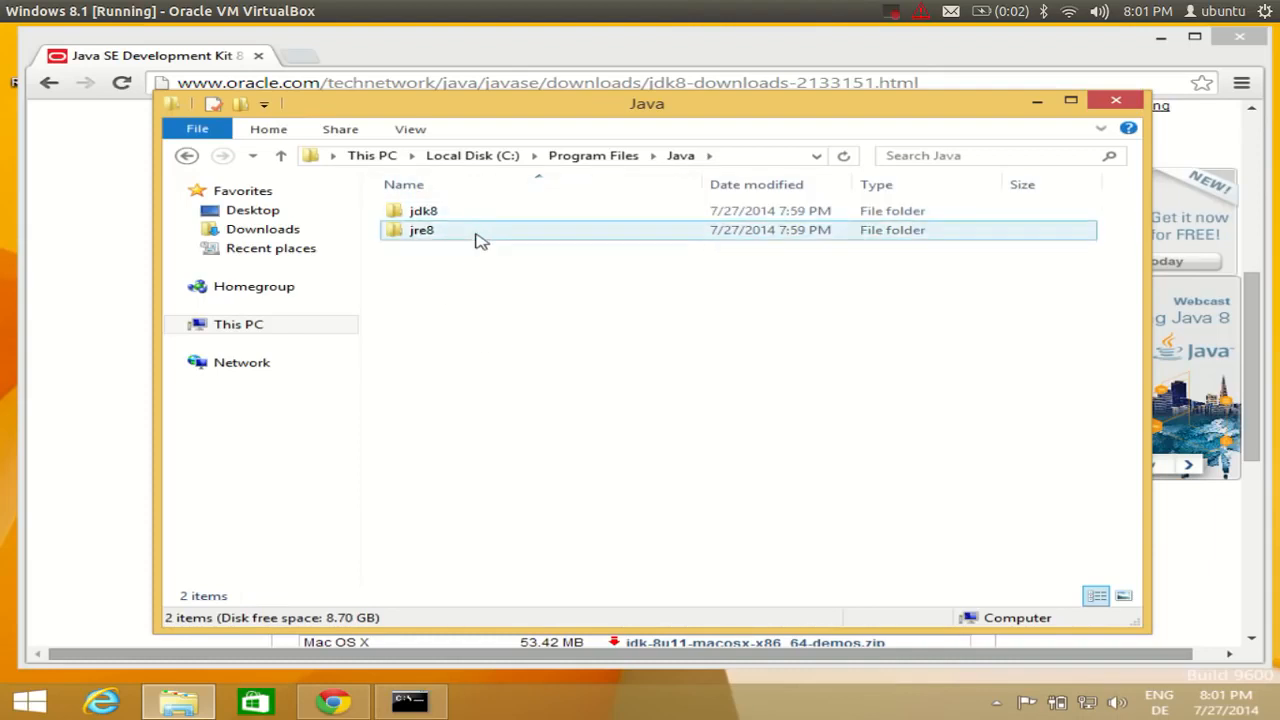
double_click(437, 213)
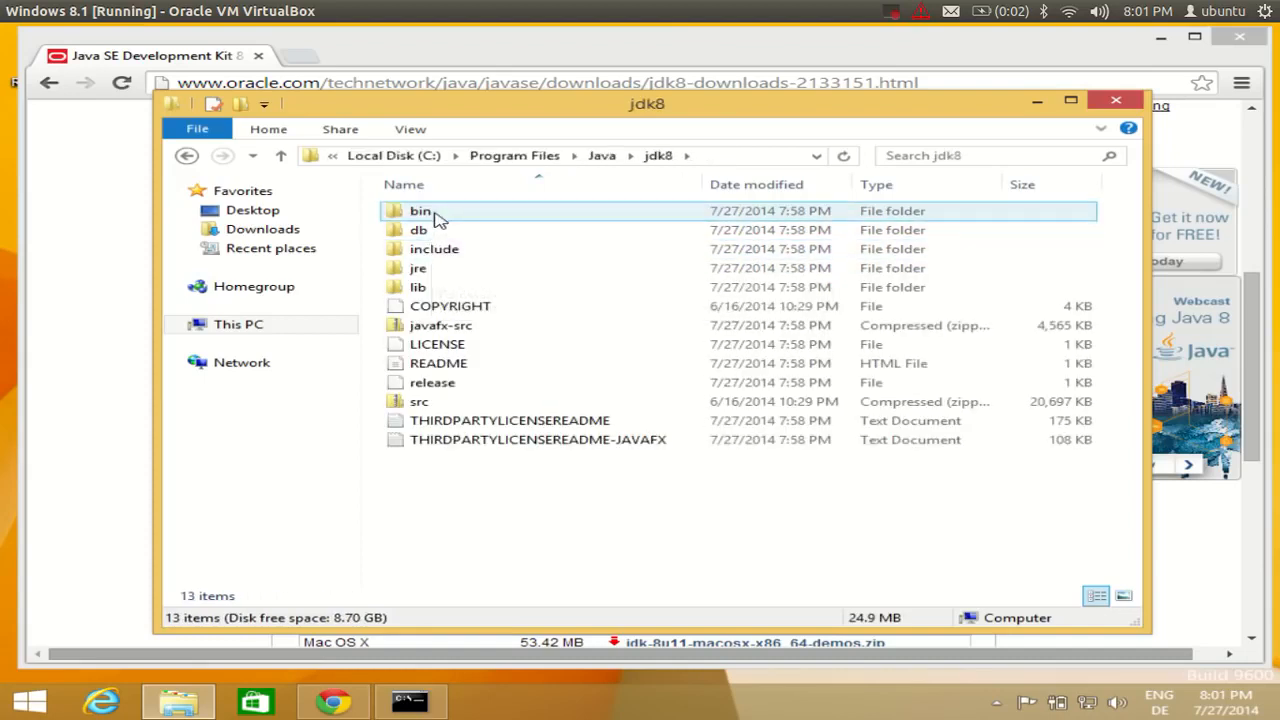
double_click(435, 218)
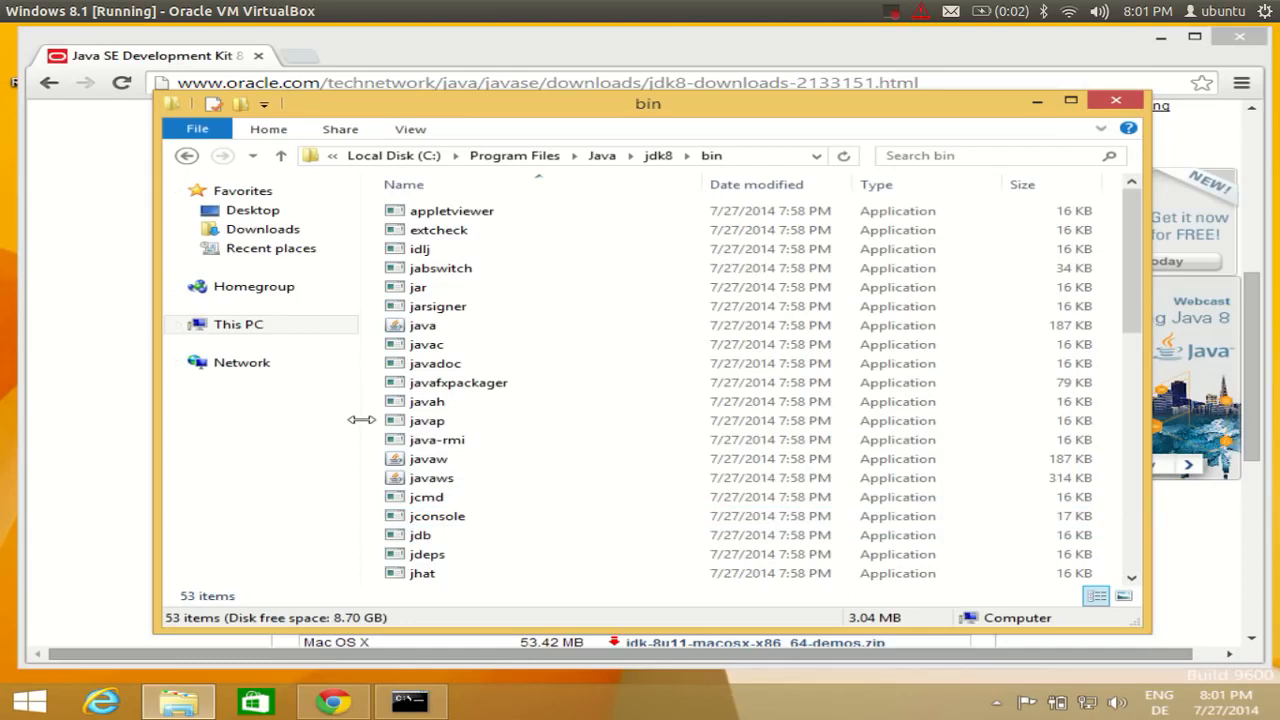
- Search Windows for "system", open the System window and bring up the environment variables from its advanced system settings
left_click(30, 702)
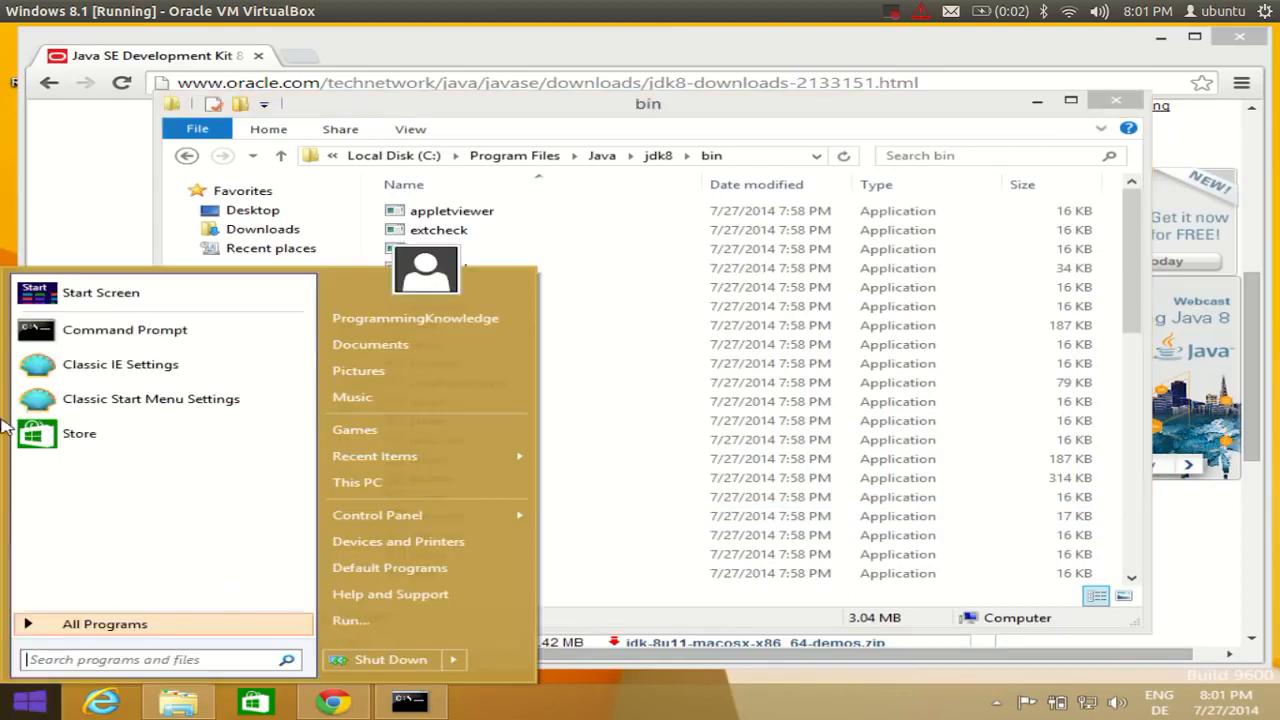
left_click(90, 292)
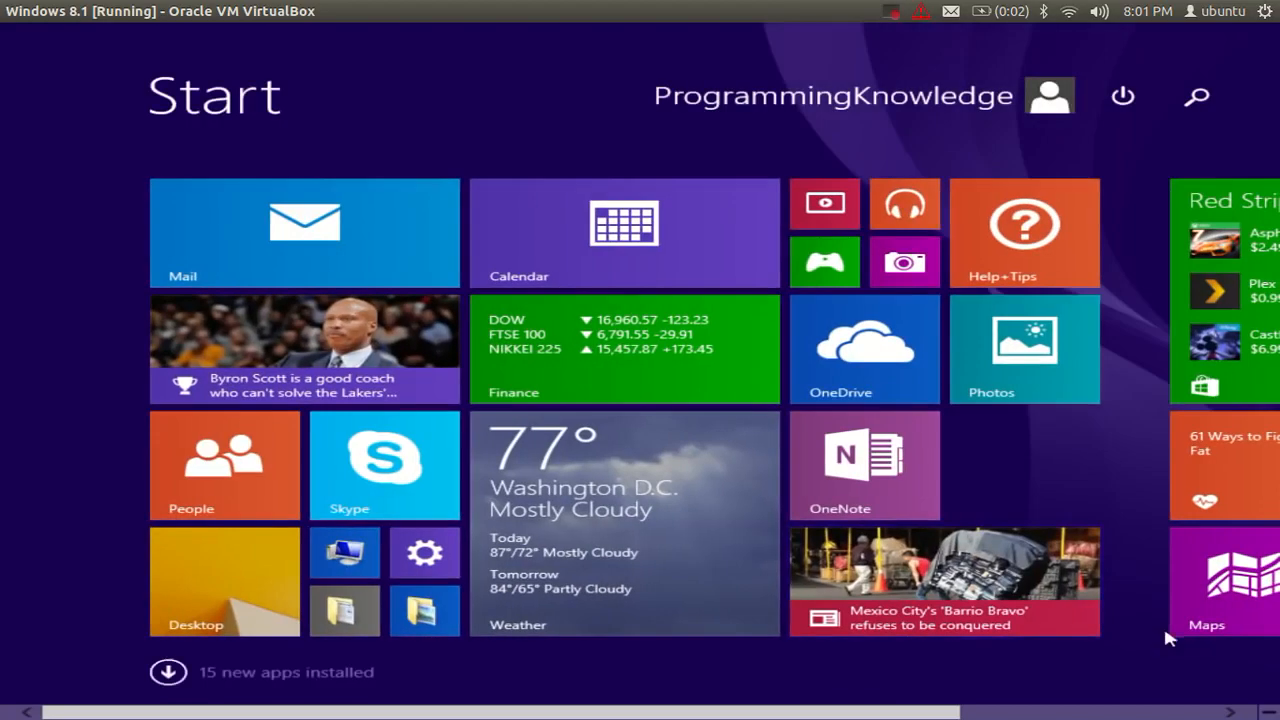
mouse_move(1276, 26)
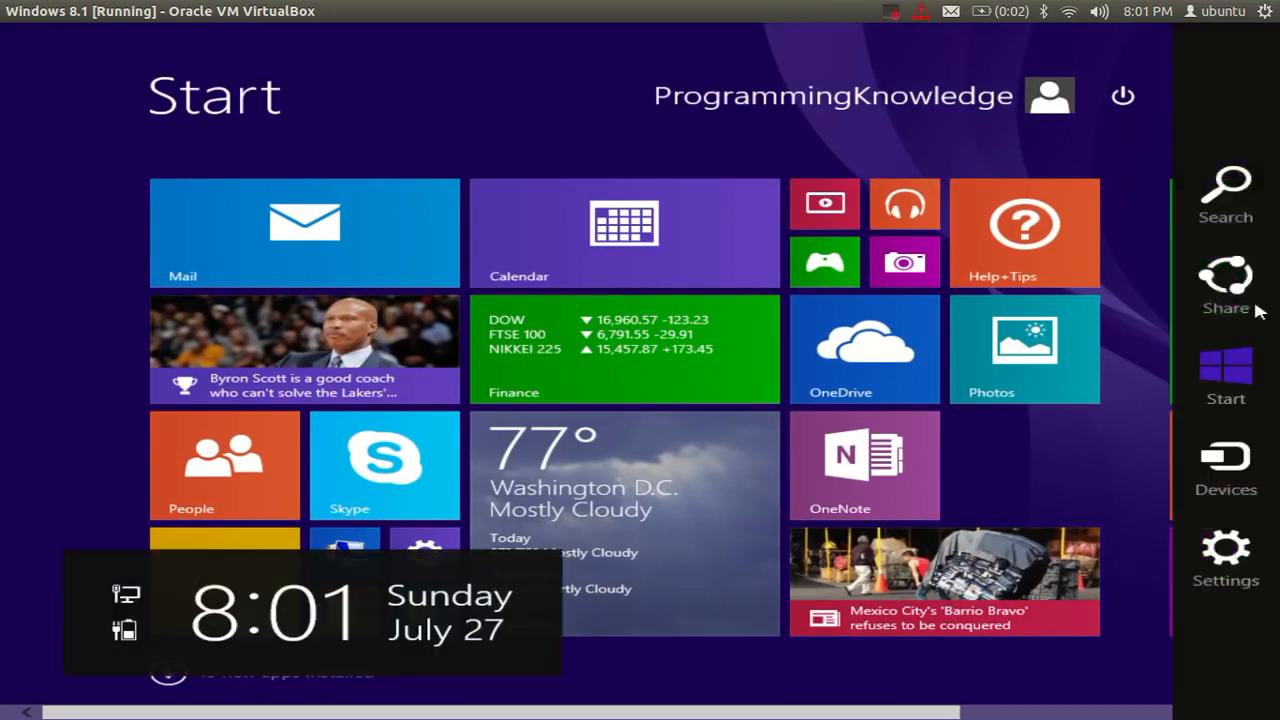
left_click(1243, 168)
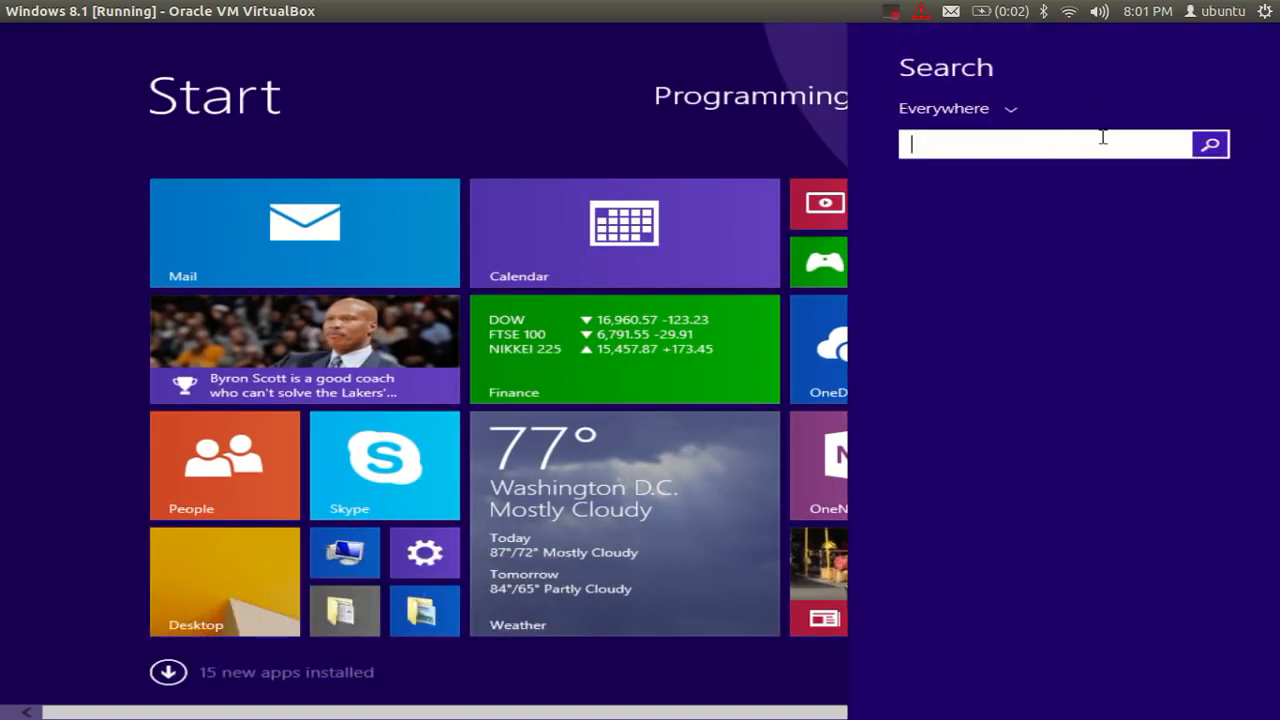
type("system")
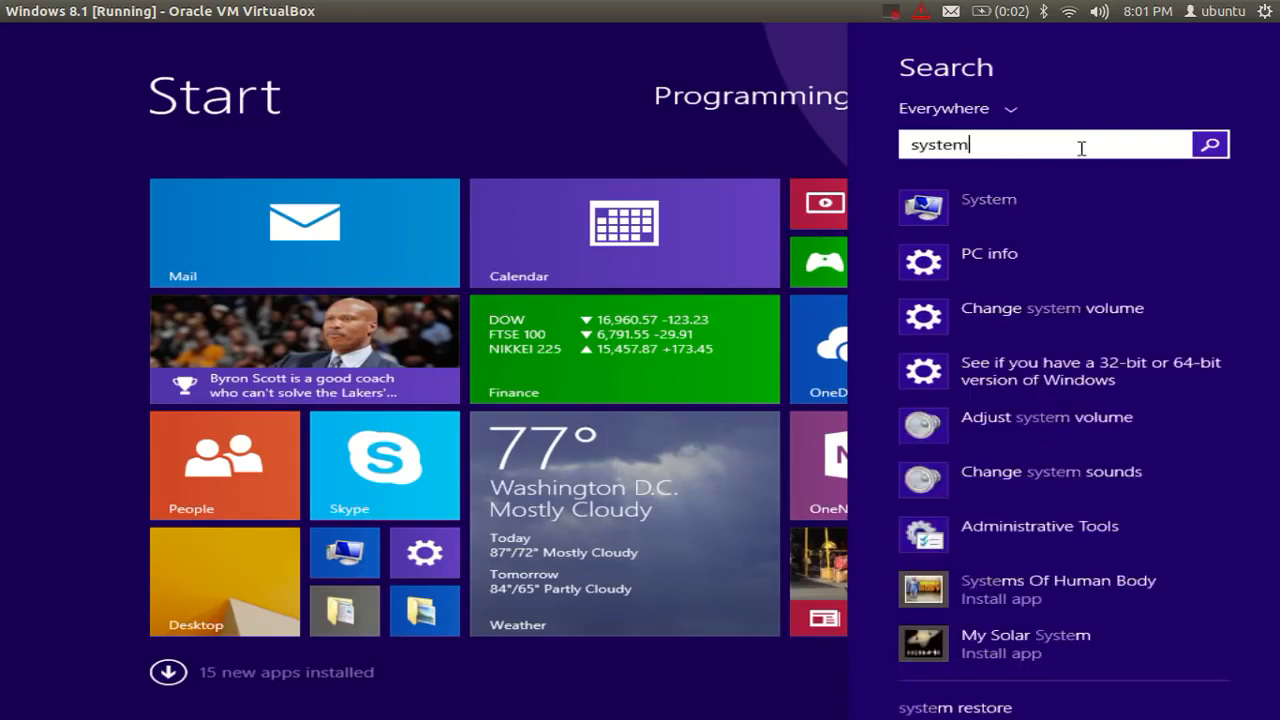
left_click(968, 205)
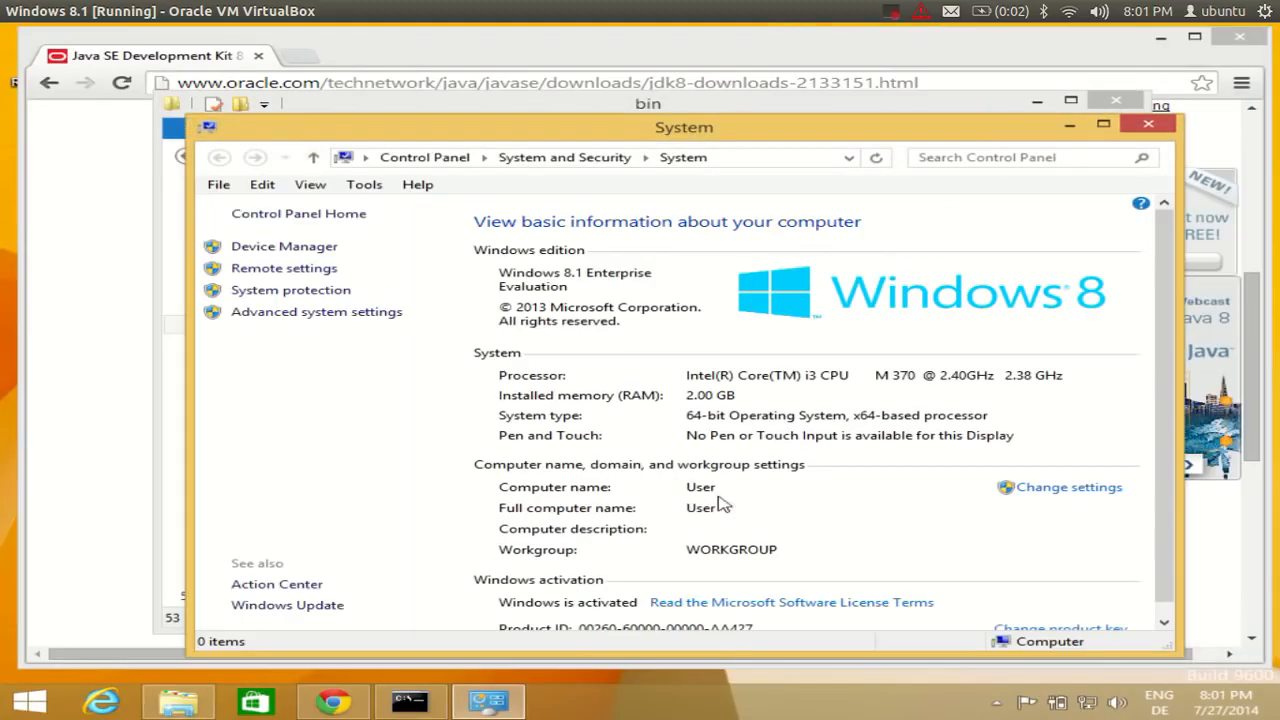
left_click(338, 313)
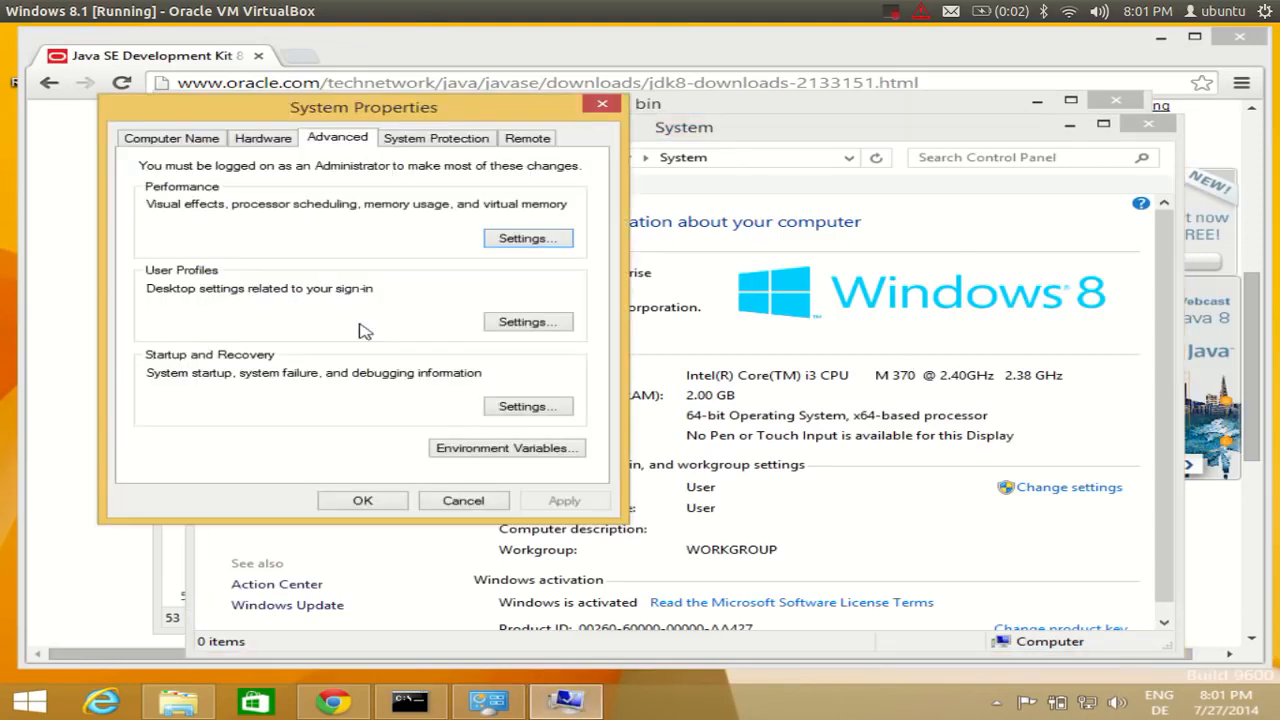
left_click(486, 451)
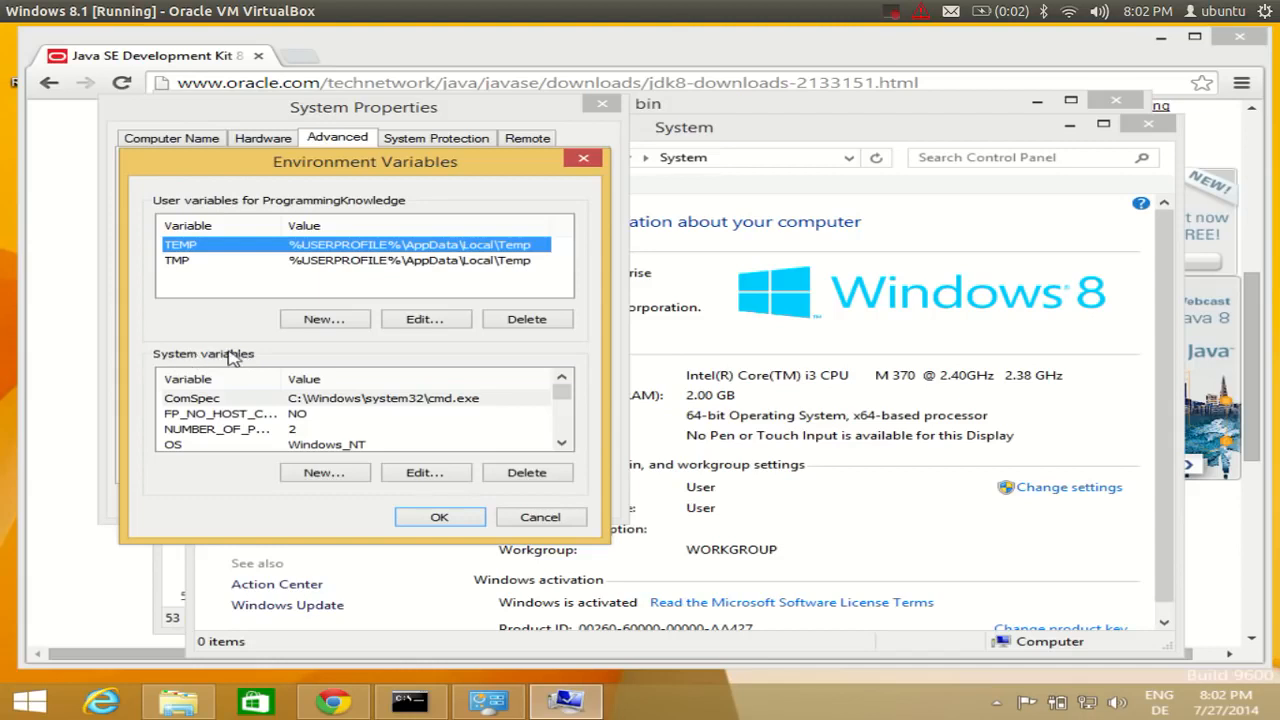
- Edit the system variable Path and append a semicolon to the end of its value
left_click(561, 443)
left_click(561, 443)
left_click(561, 443)
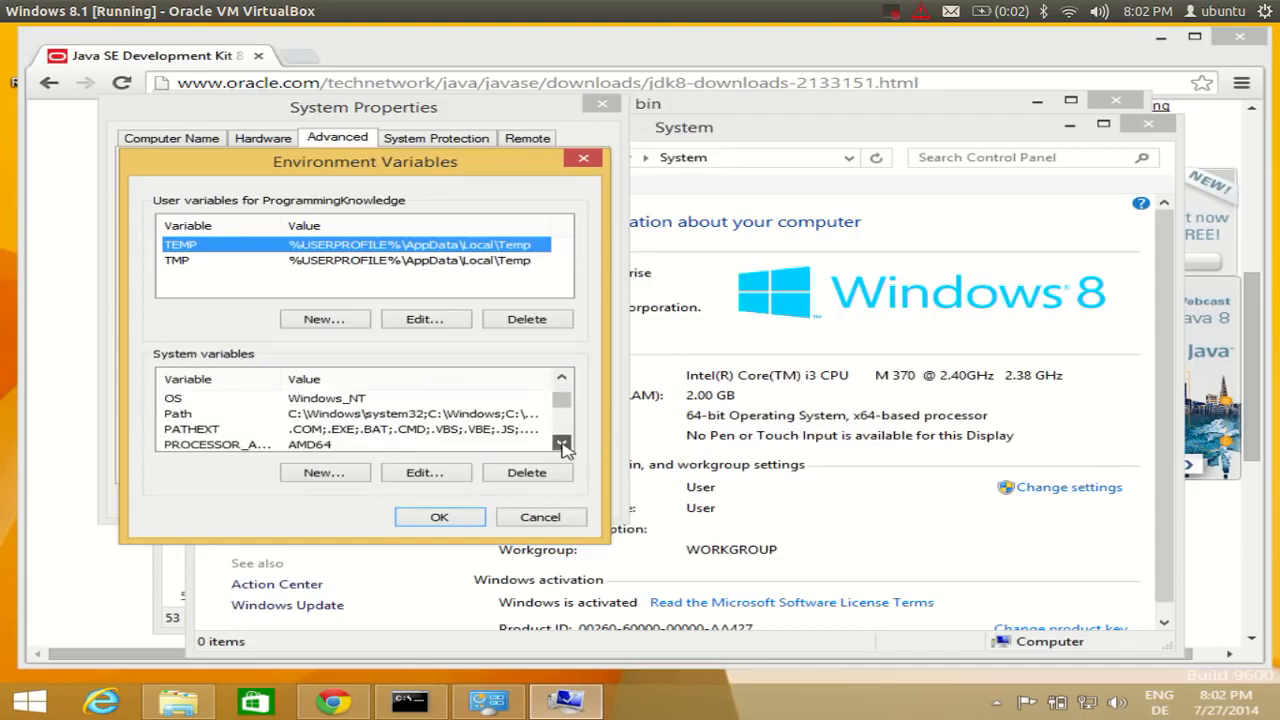
left_click(215, 416)
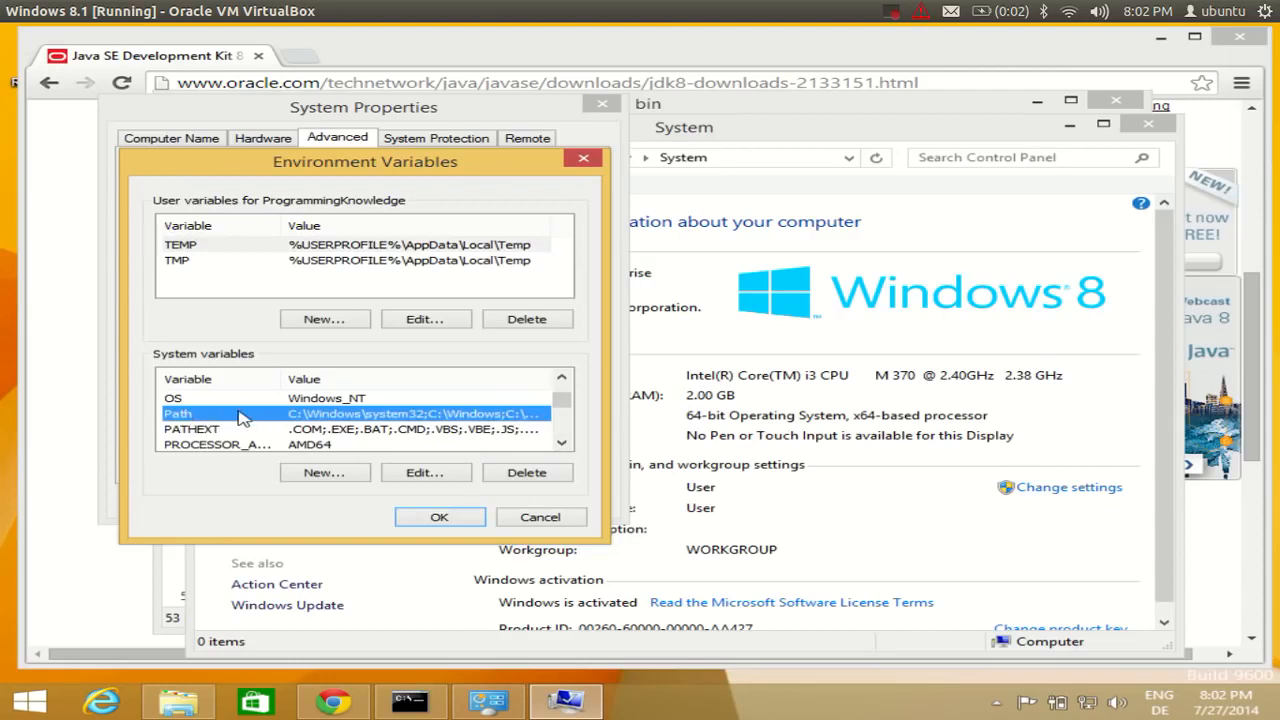
double_click(240, 418)
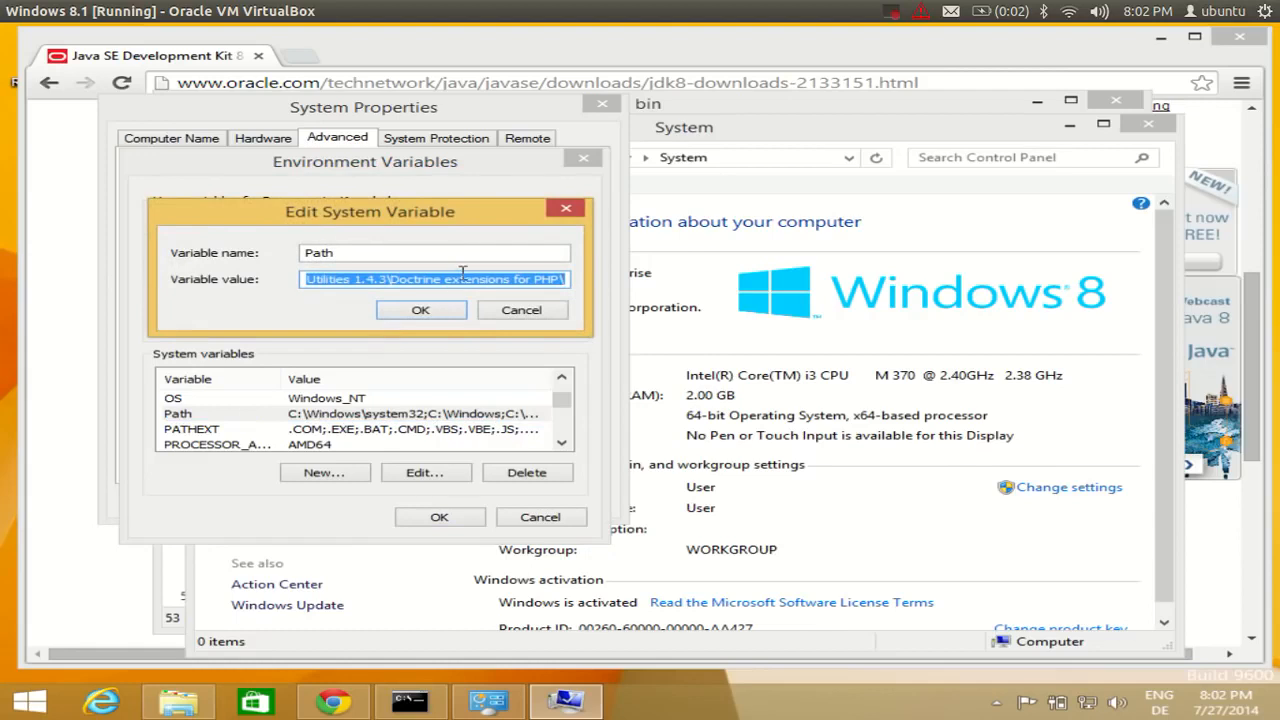
left_click(467, 279)
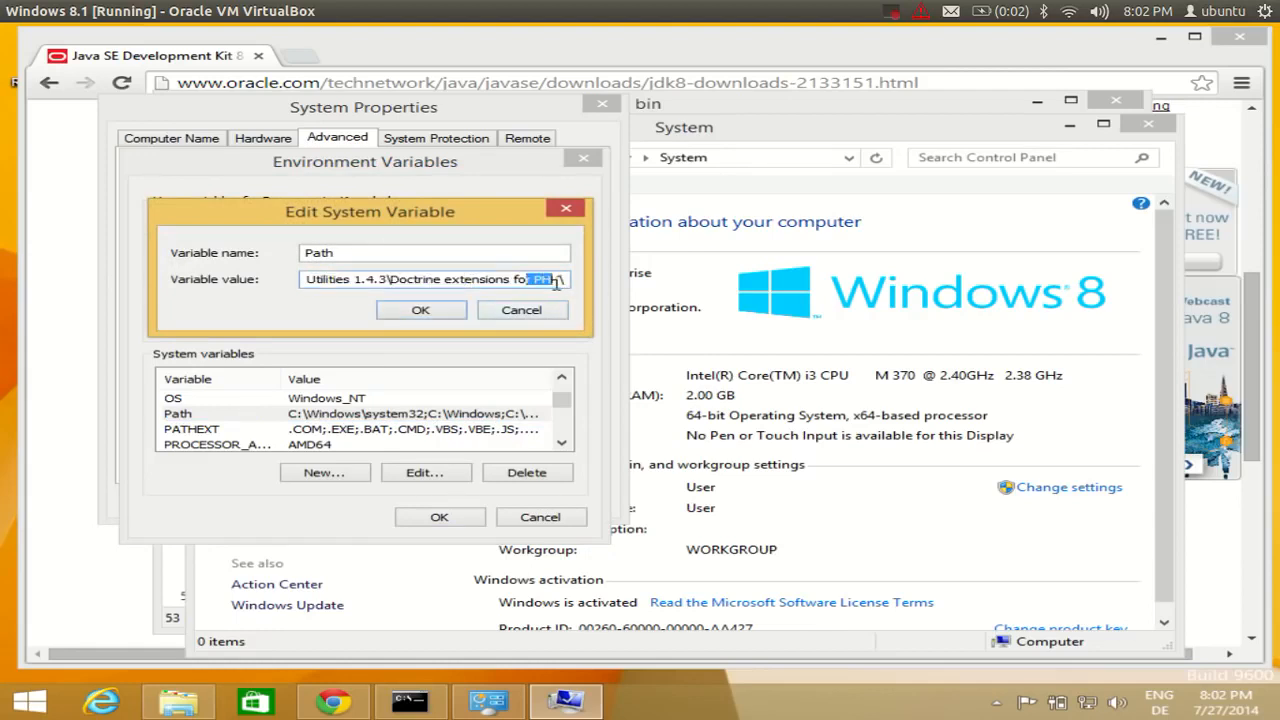
left_click(567, 282)
left_click_drag(567, 282, 535, 290)
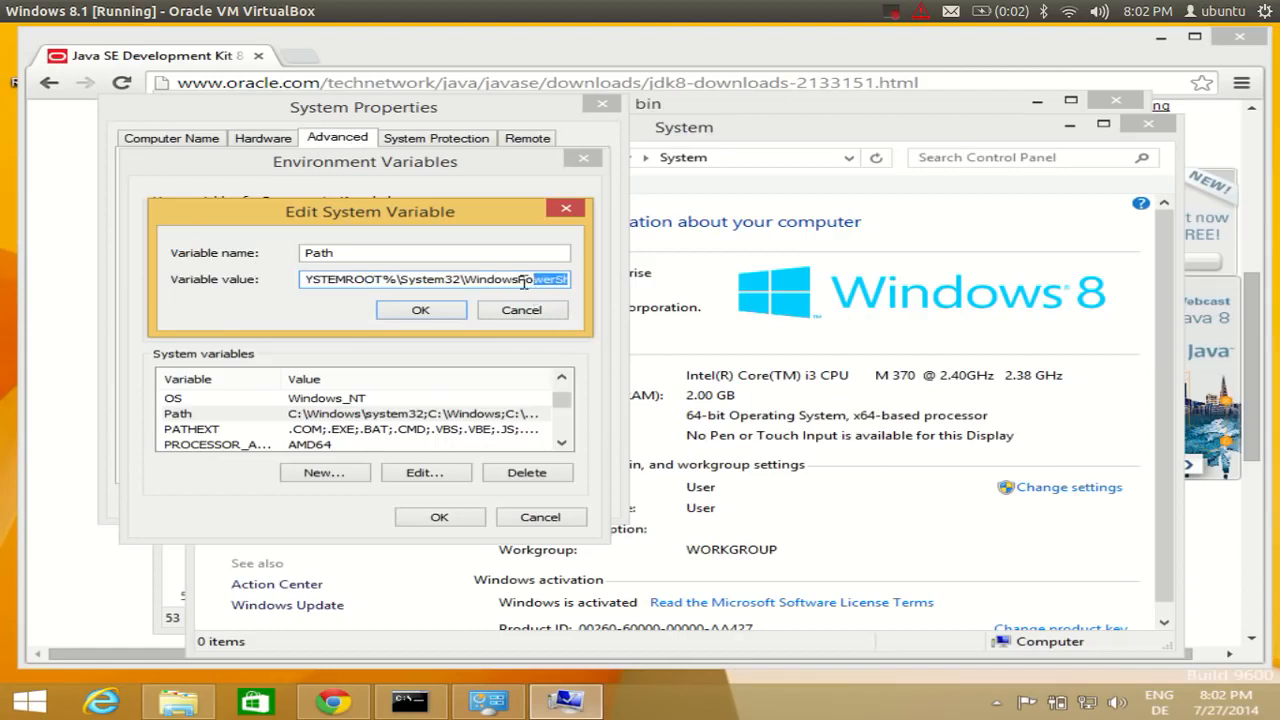
key("Right")
key("Right")
key("Right")
key("Right")
key("Right")
key("Right")
key("Right")
key("Right")
key("Right")
key("Right")
key("Right")
key("Right")
key("Right")
key("Right")
key("Right")
key("Right")
key("Right")
key("Right")
key("Right")
key("Right")
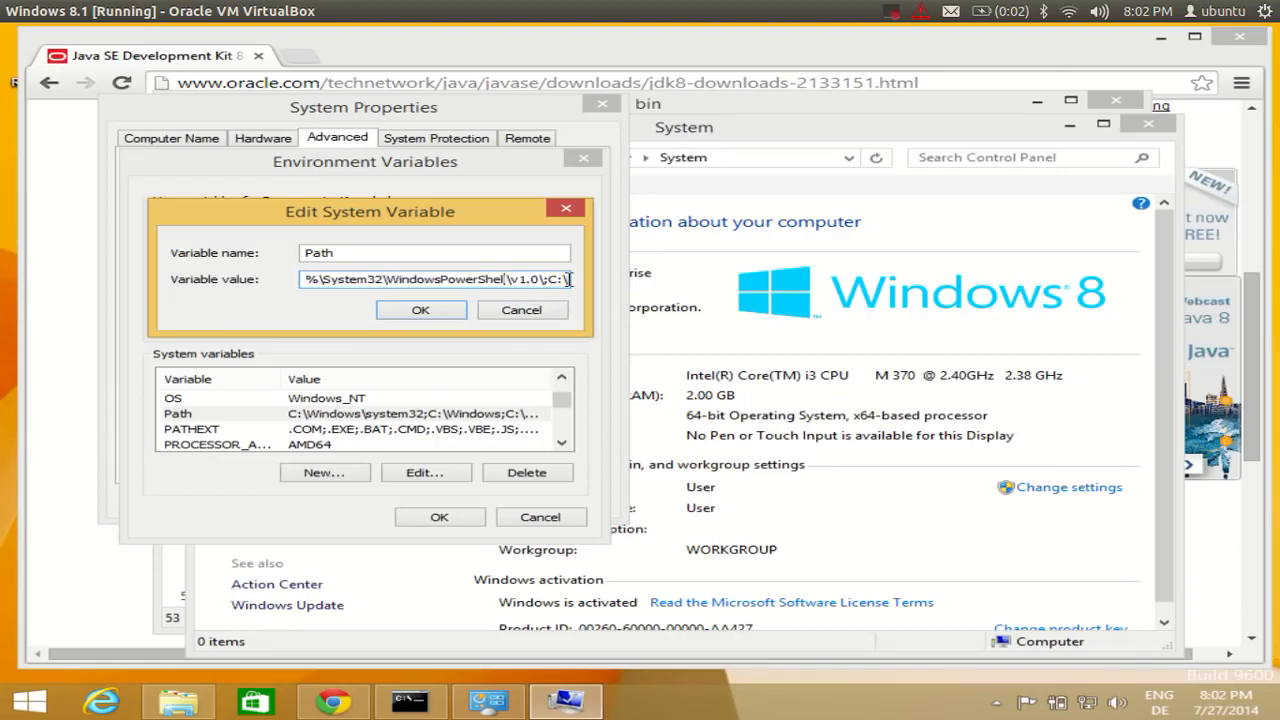
key("Right")
key("Right")
key("Right")
key("Right")
key("Right")
key("Right")
key("Right")
key("Right")
key("Right")
key("Right")
key("Right")
key("Right")
key("Right")
key("Right")
key("Right")
key("Right")
key("Right")
key("Right")
key("Right")
key("Right")
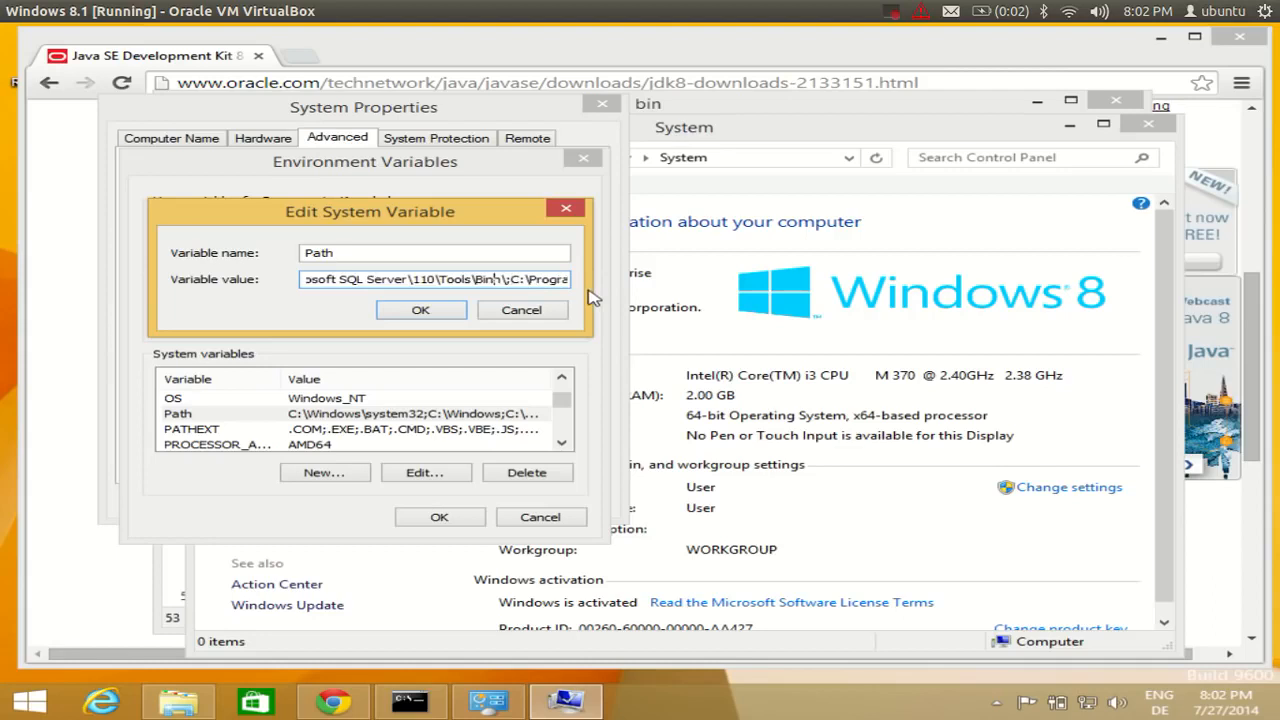
key("Right")
key("Right")
key("Right")
key("Right")
key("Right")
key("Right")
key("Right")
key("Right")
key("Right")
key("Right")
key("Right")
key("Right")
key("Right")
key("Right")
key("Right")
key("Right")
key("Right")
key("Right")
key("Right")
key("Right")
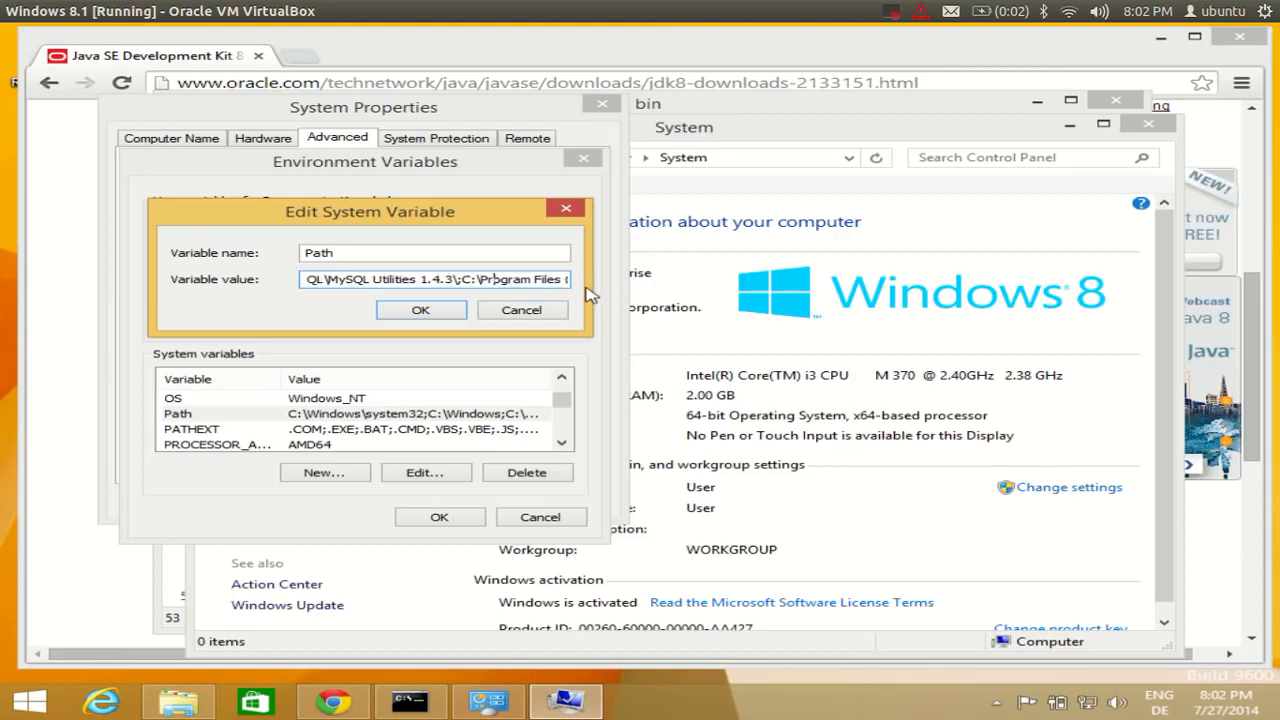
key("Right")
key("Right")
key("Right")
key("Right")
key("Right")
key("Right")
key("Right")
key("Right")
key("Right")
key("Right")
key("Right")
key("Right")
key("Right")
key("Right")
key("Right")
key("Right")
key("Right")
key("Right")
key("Right")
key("Right")
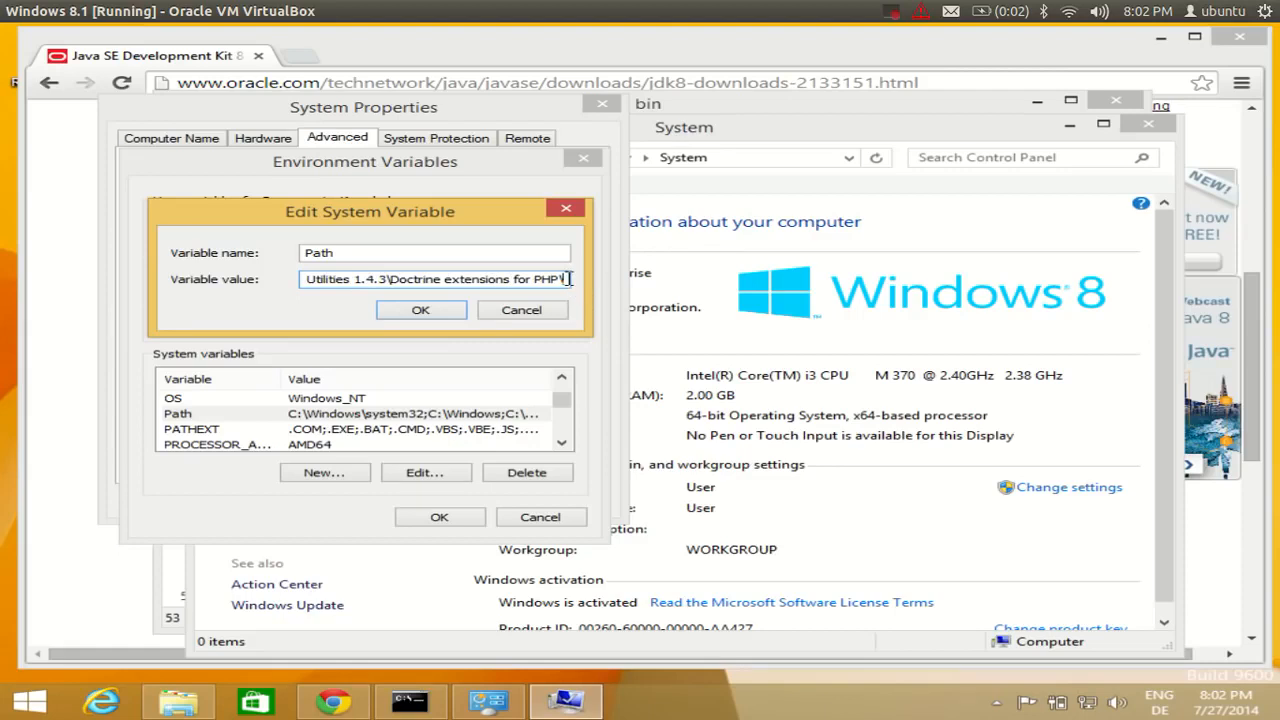
type(";")
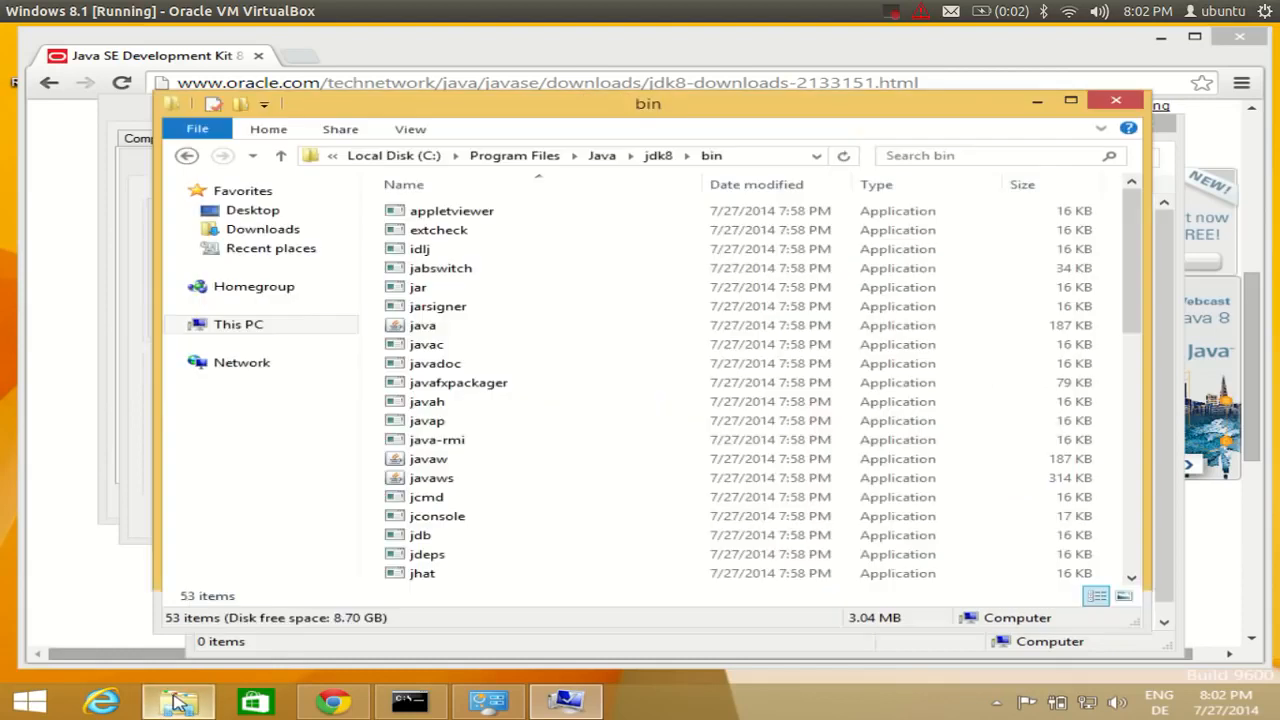
- Switch to File Explorer, reopen the bin folder inside jdk8 and copy its full path C:\Program Files\Java\jdk8\bin
left_click(178, 702)
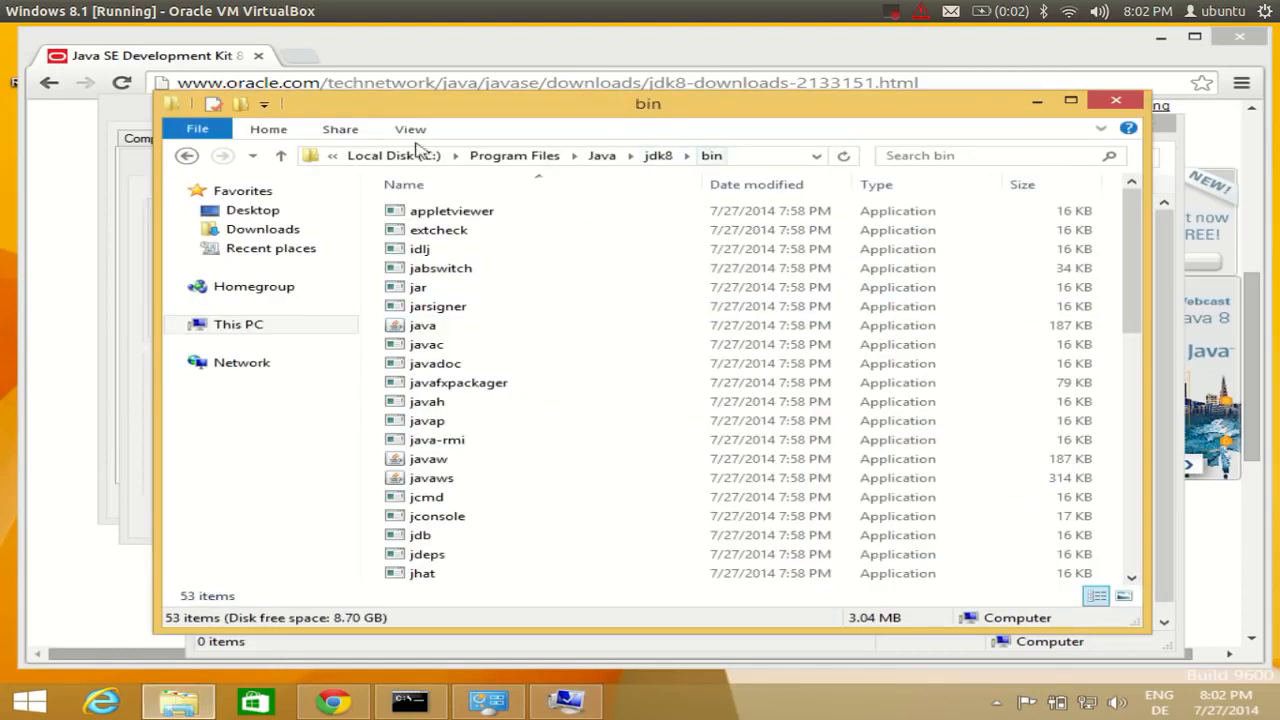
left_click(610, 158)
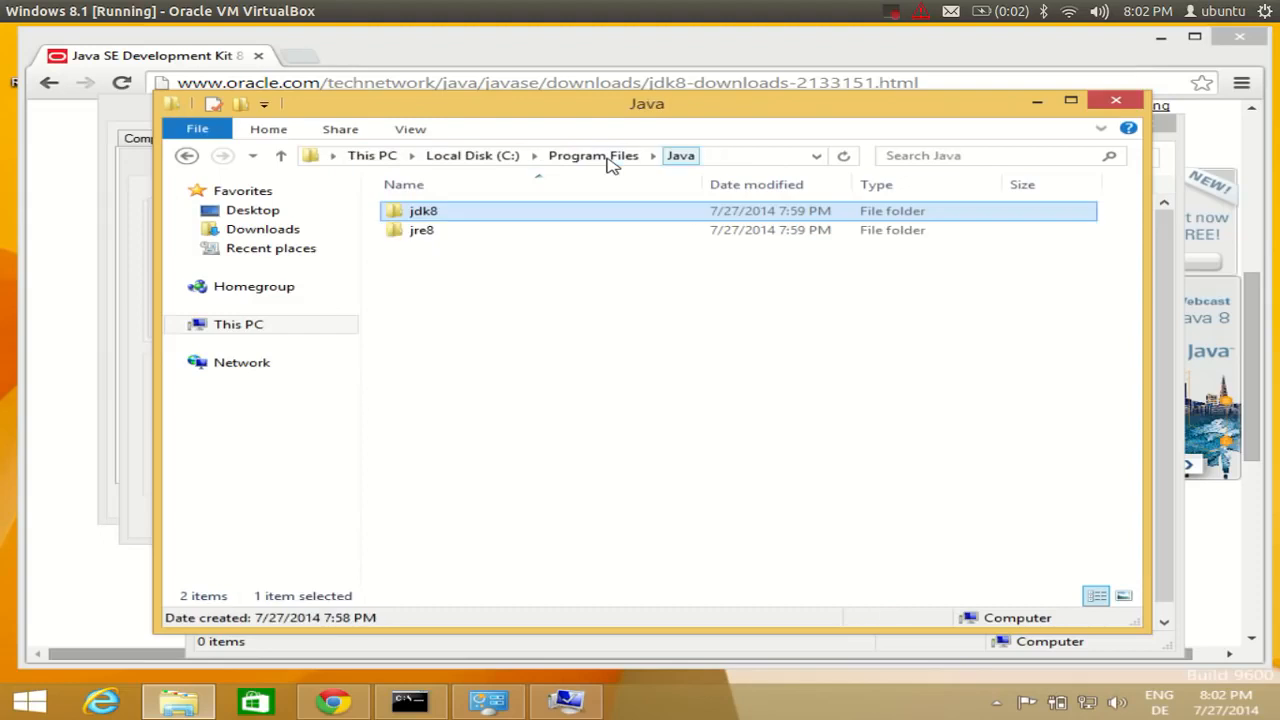
double_click(437, 220)
double_click(440, 214)
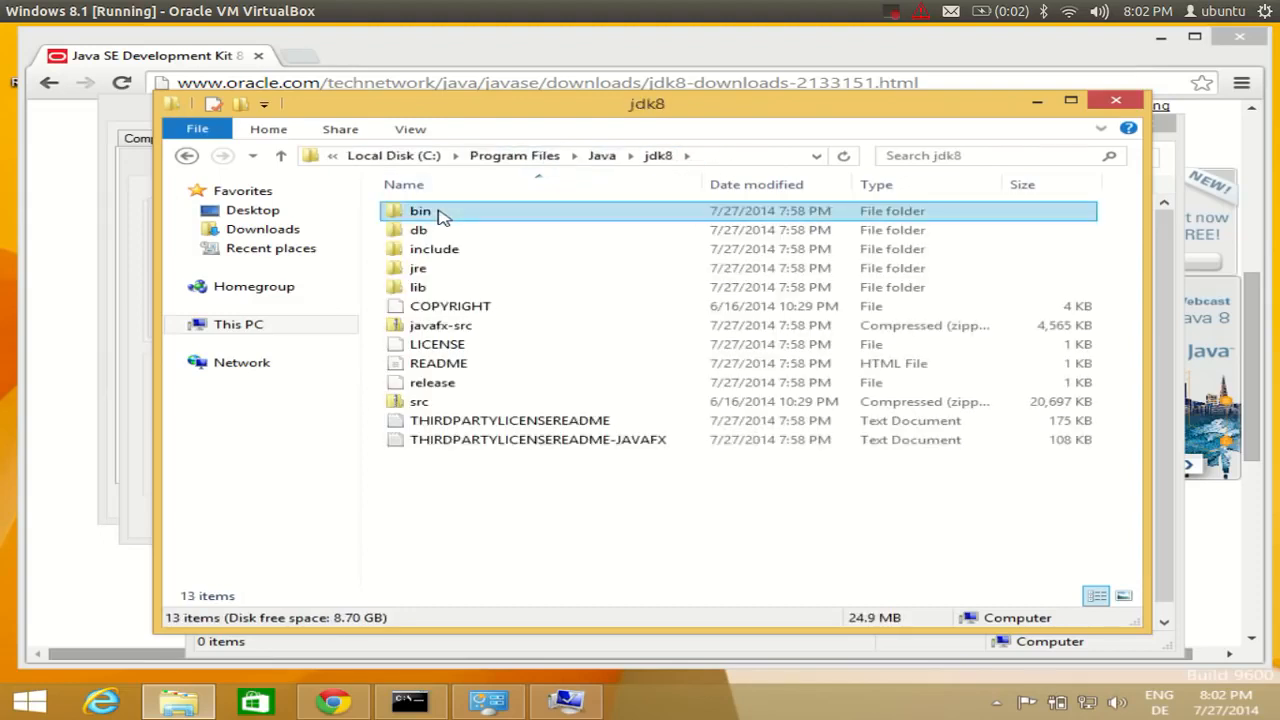
left_click(757, 156)
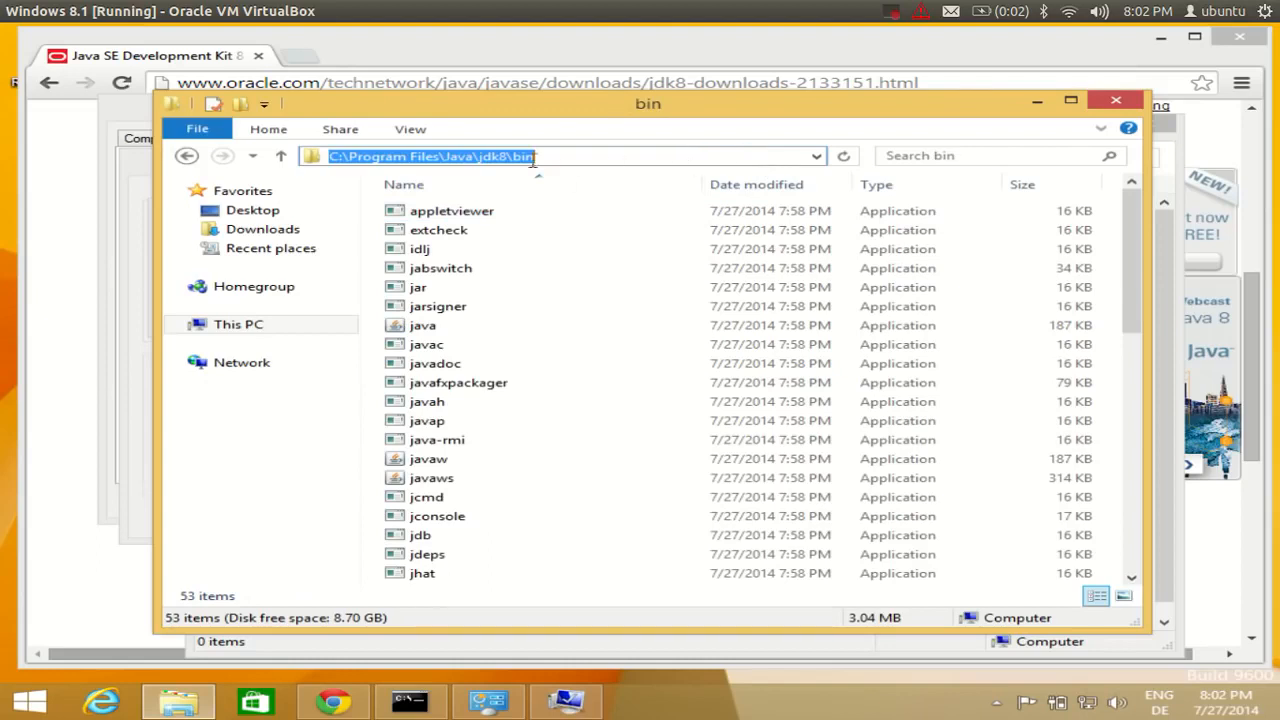
left_click_drag(540, 155, 285, 162)
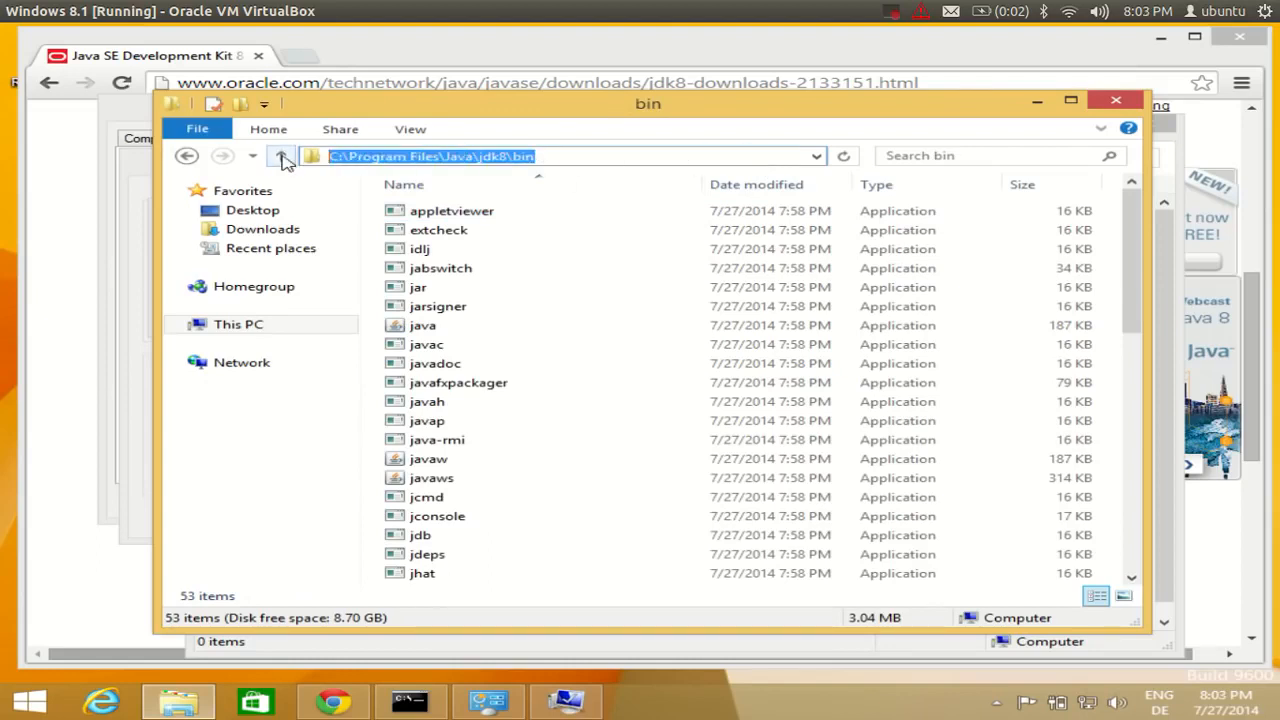
- Append the copied path C:\Program Files\Java\jdk8\bin to the Path system variable and confirm all open system dialogs
left_click(563, 705)
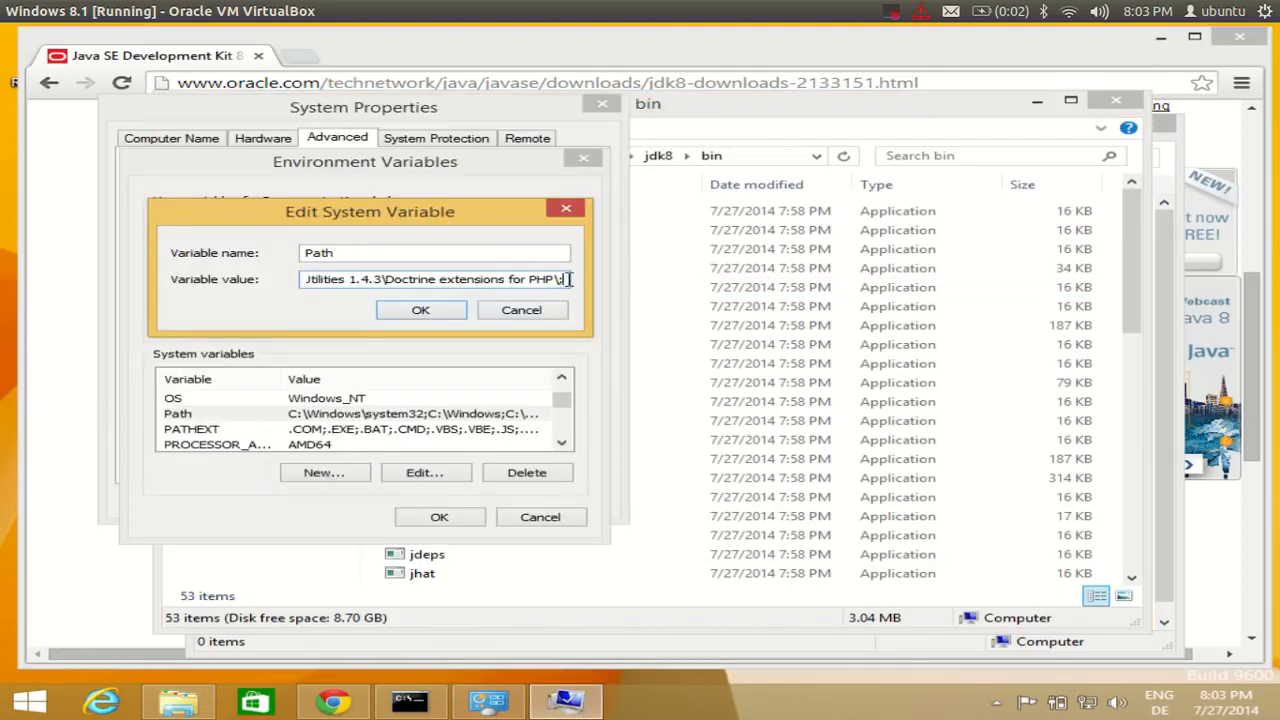
key("ctrl+v")
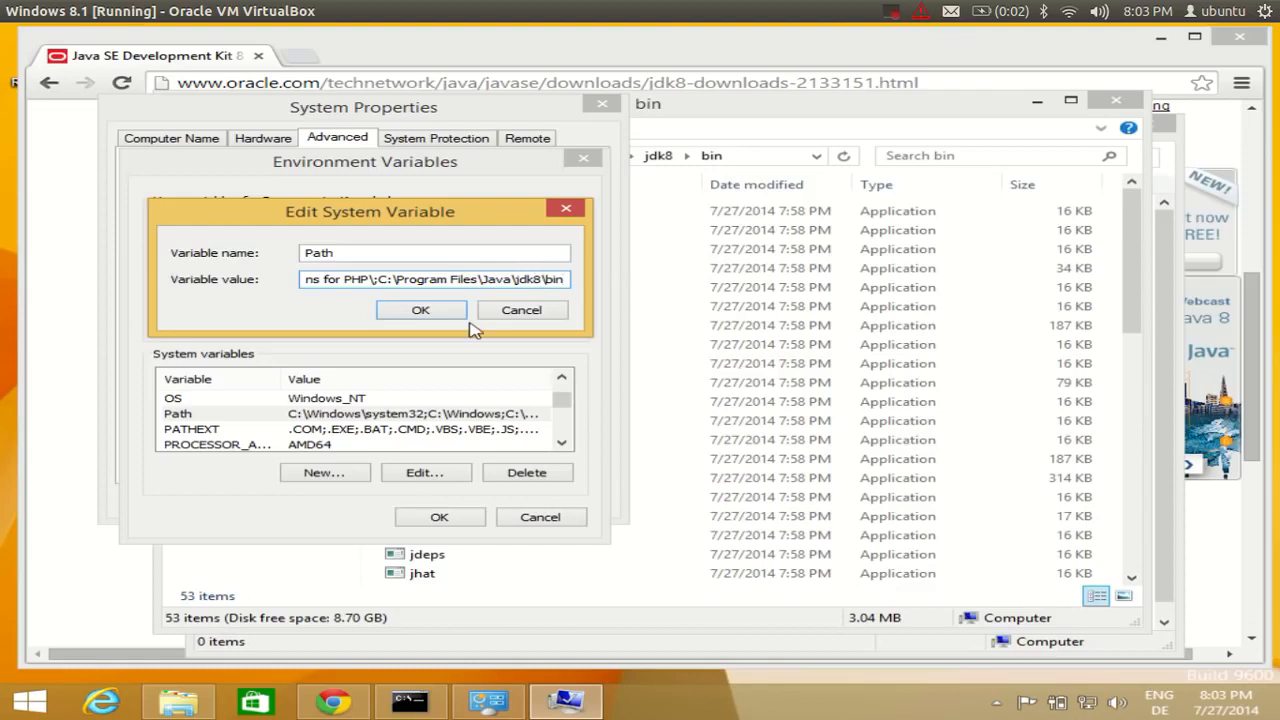
left_click(420, 312)
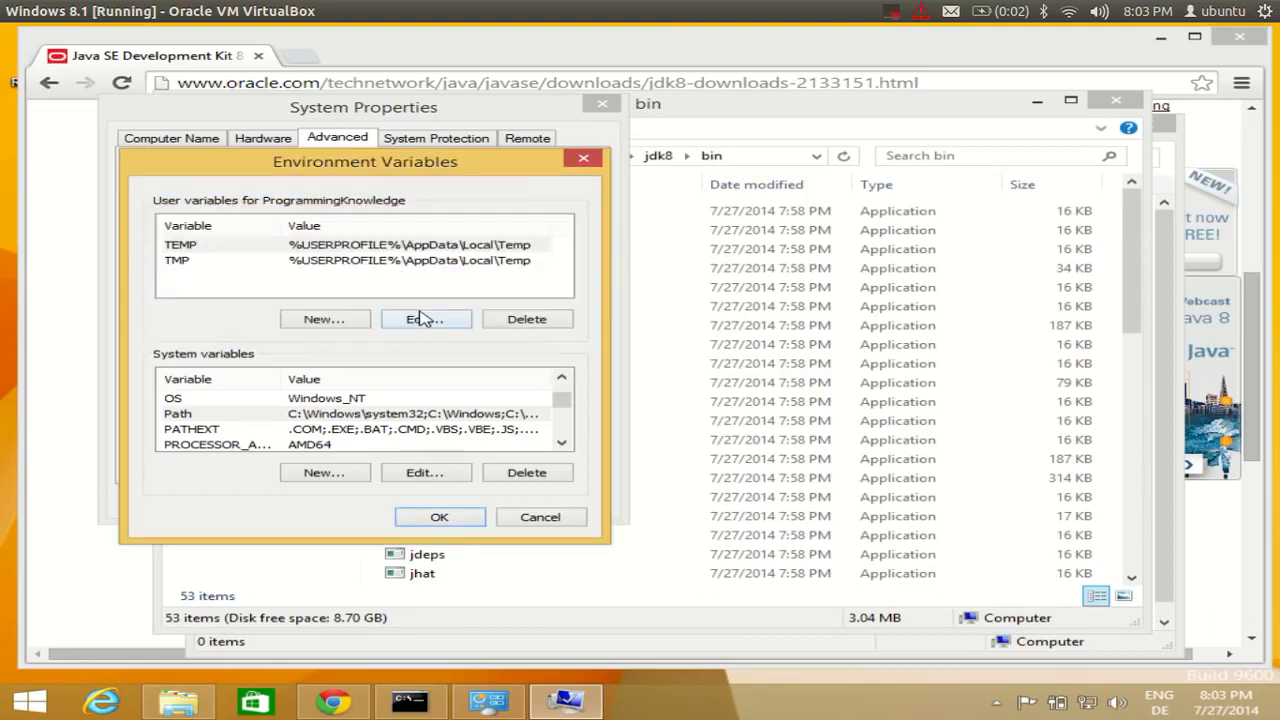
left_click(446, 516)
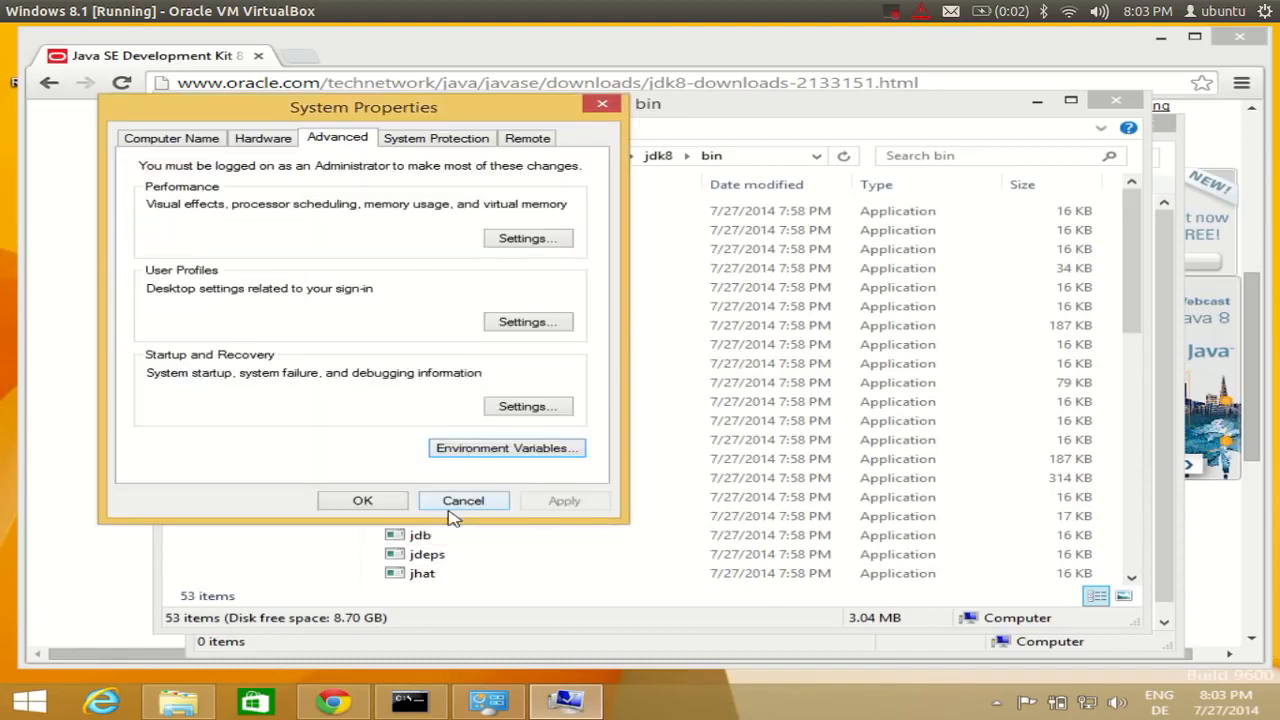
left_click(365, 502)
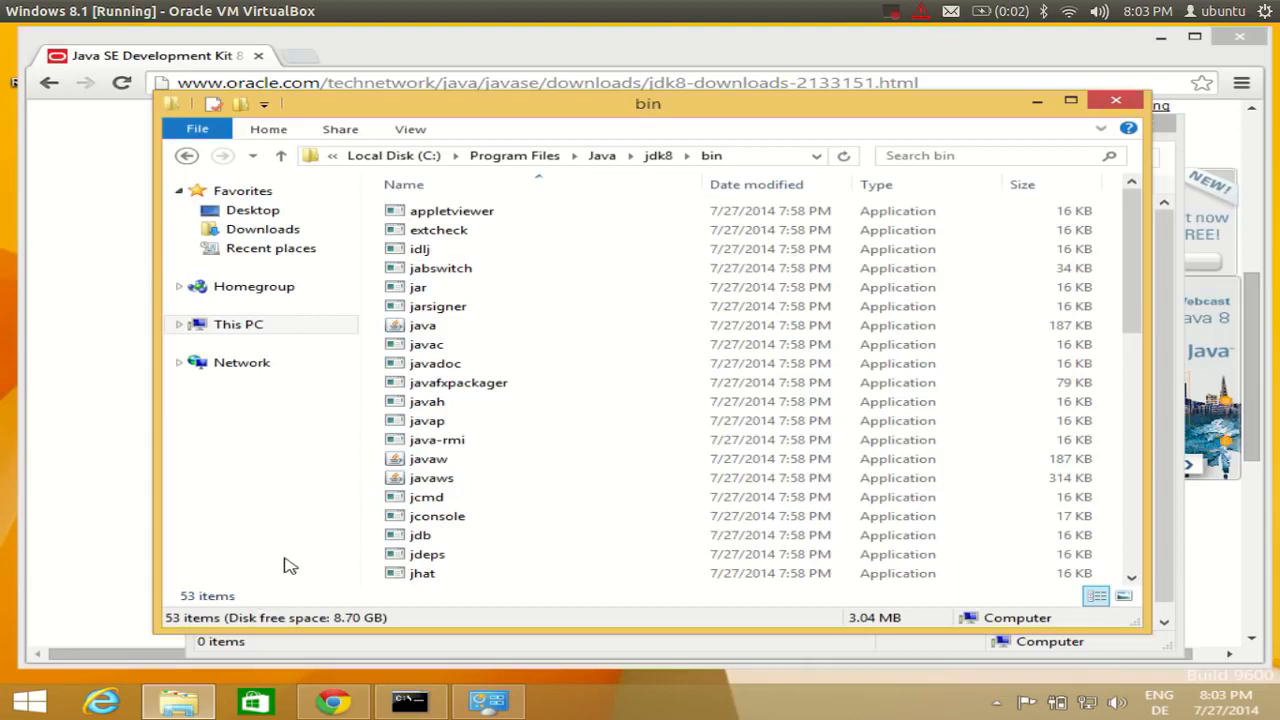
- Switch to the already open Command Prompt and run javac to test the Path change
left_click(418, 711)
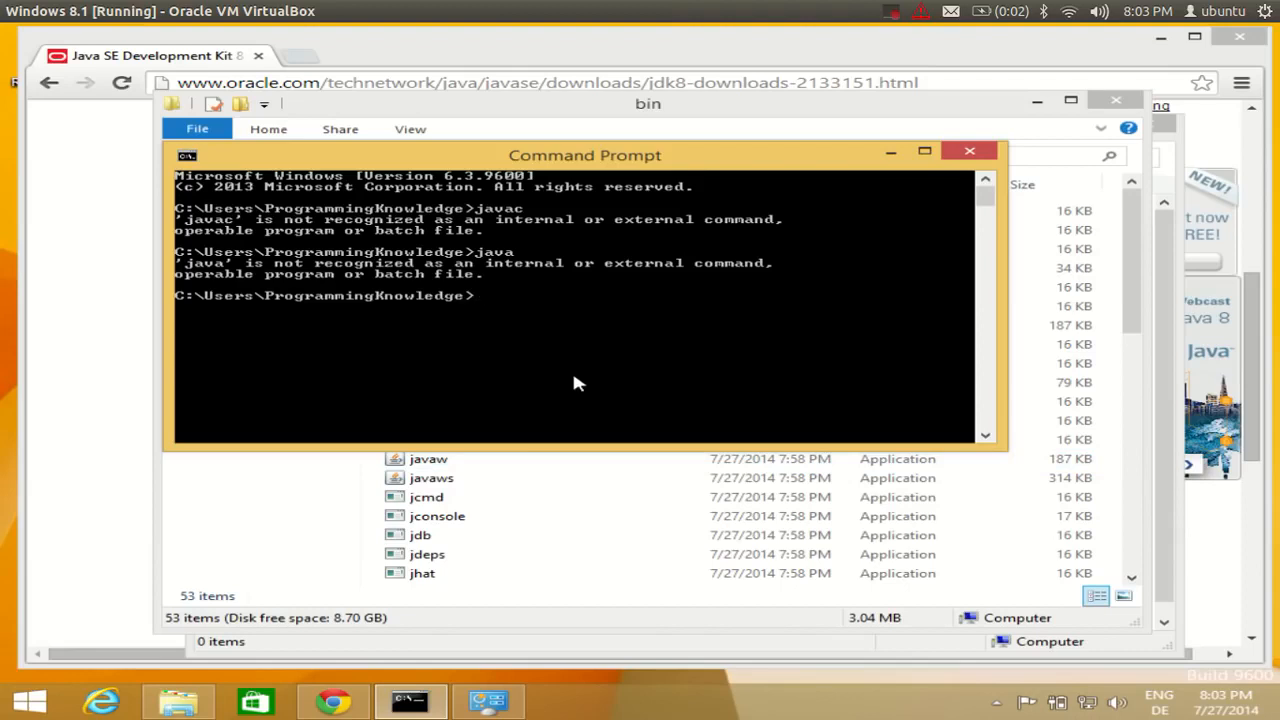
type("javac")
key("Return")
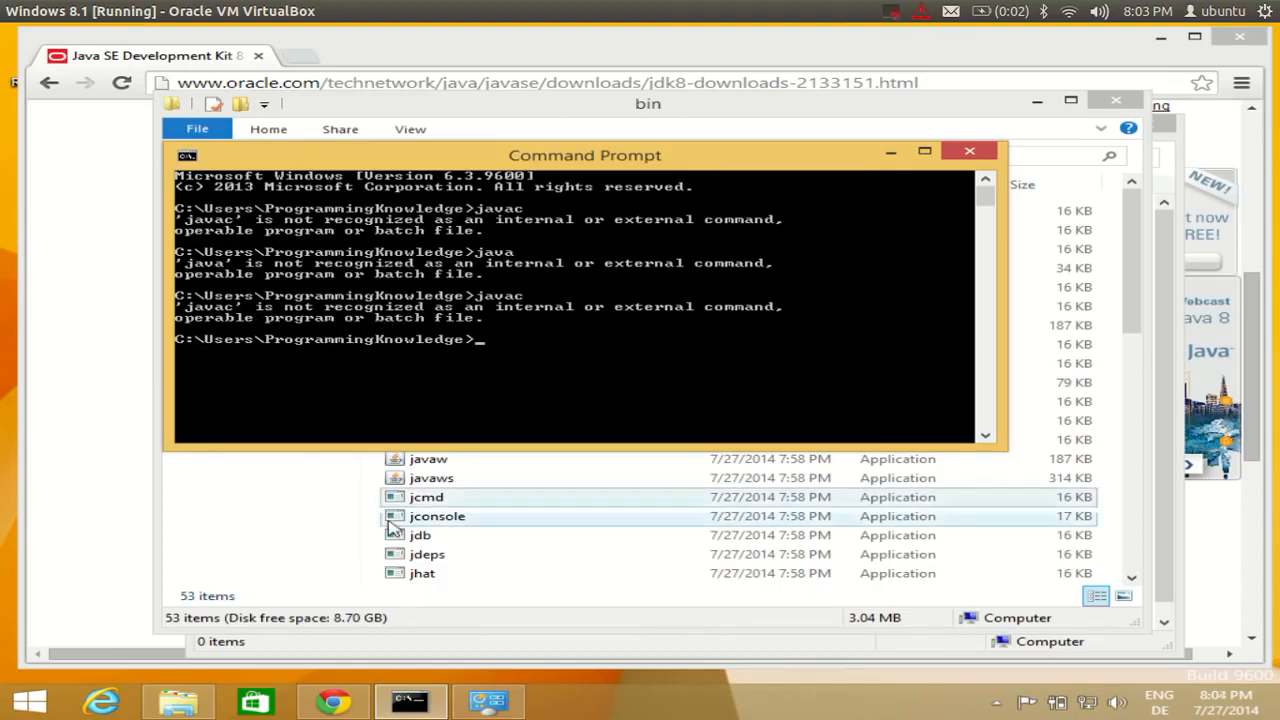
- Reopen the environment variables from the advanced system settings and check the end of the Path system variable's value
left_click(477, 704)
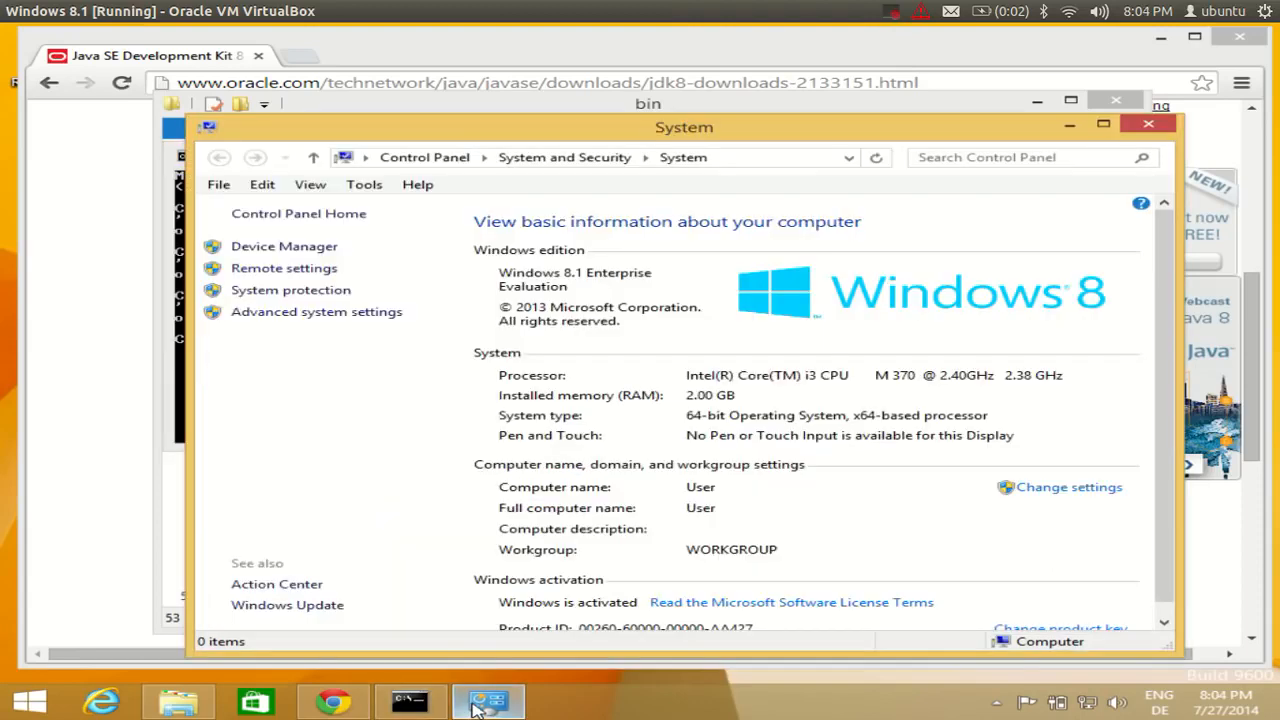
left_click(380, 318)
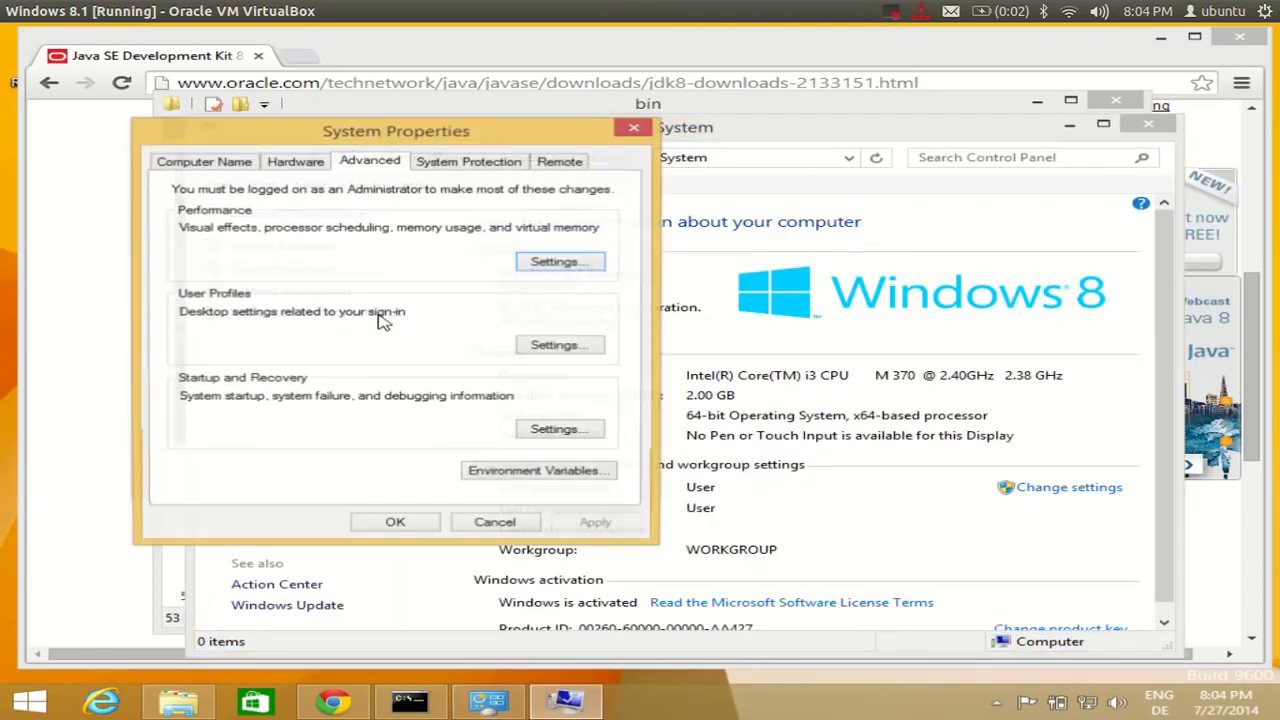
left_click(540, 472)
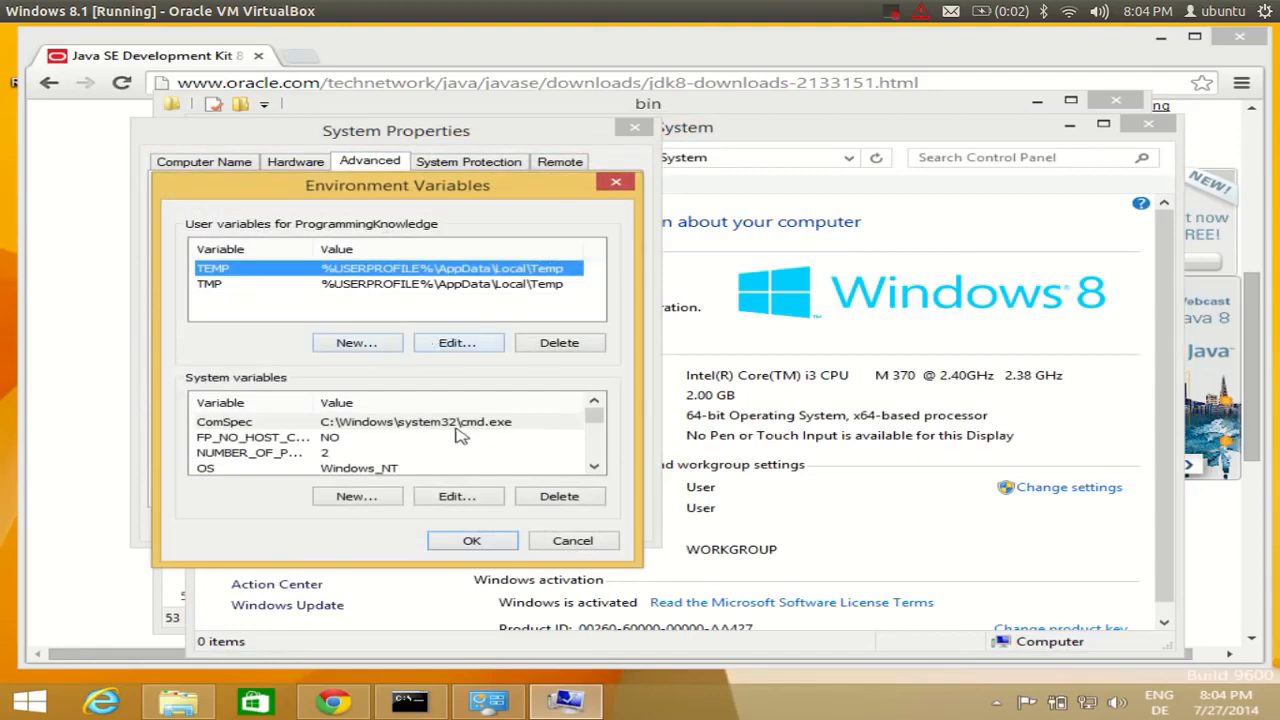
left_click(595, 468)
left_click(595, 468)
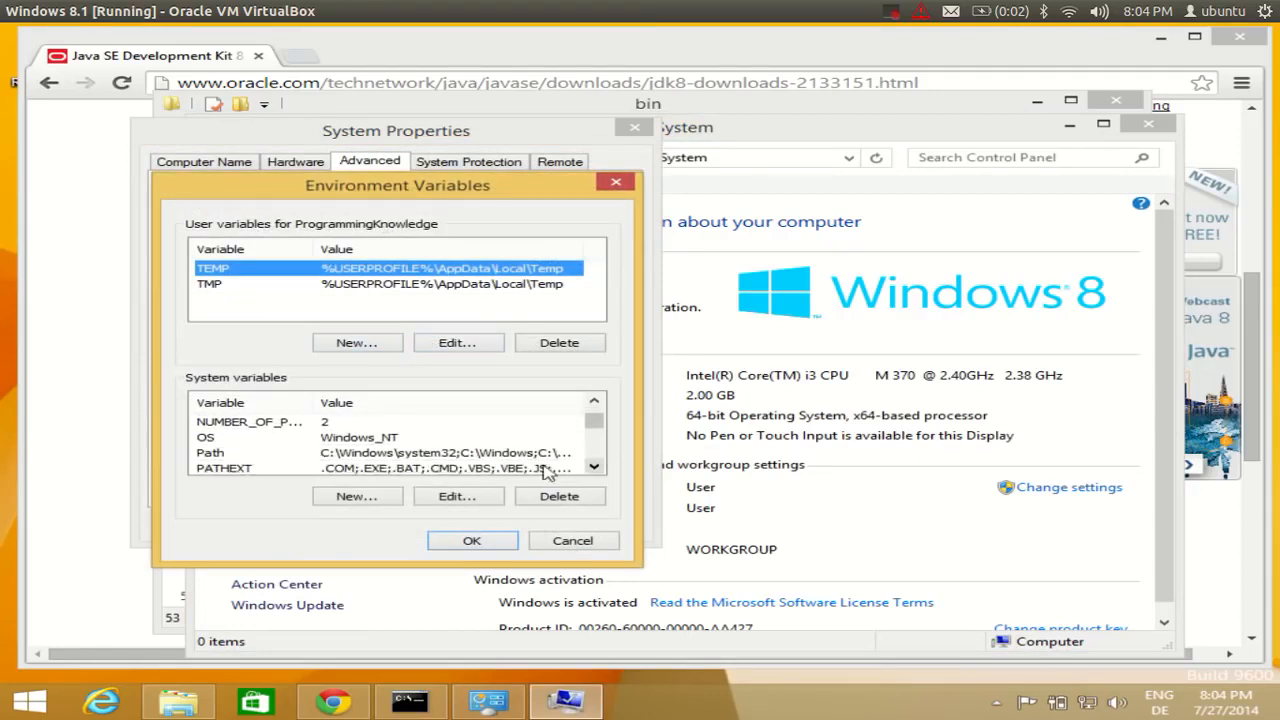
double_click(497, 455)
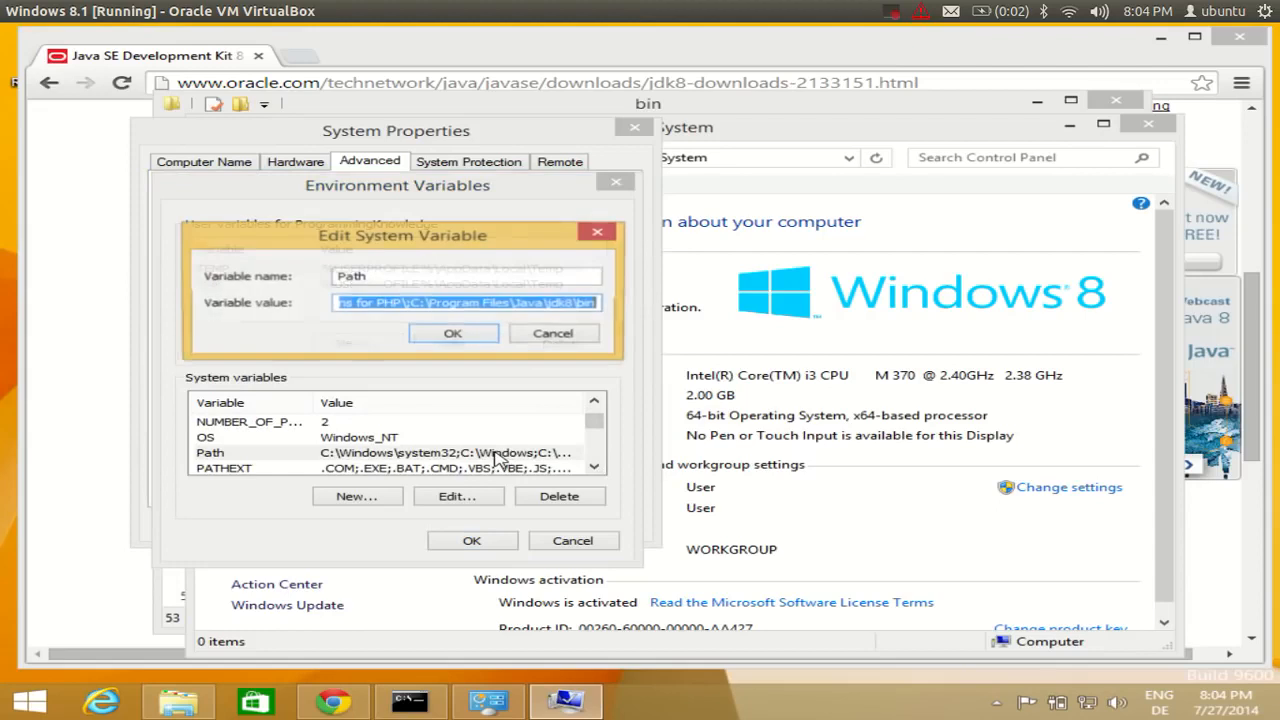
left_click(598, 302)
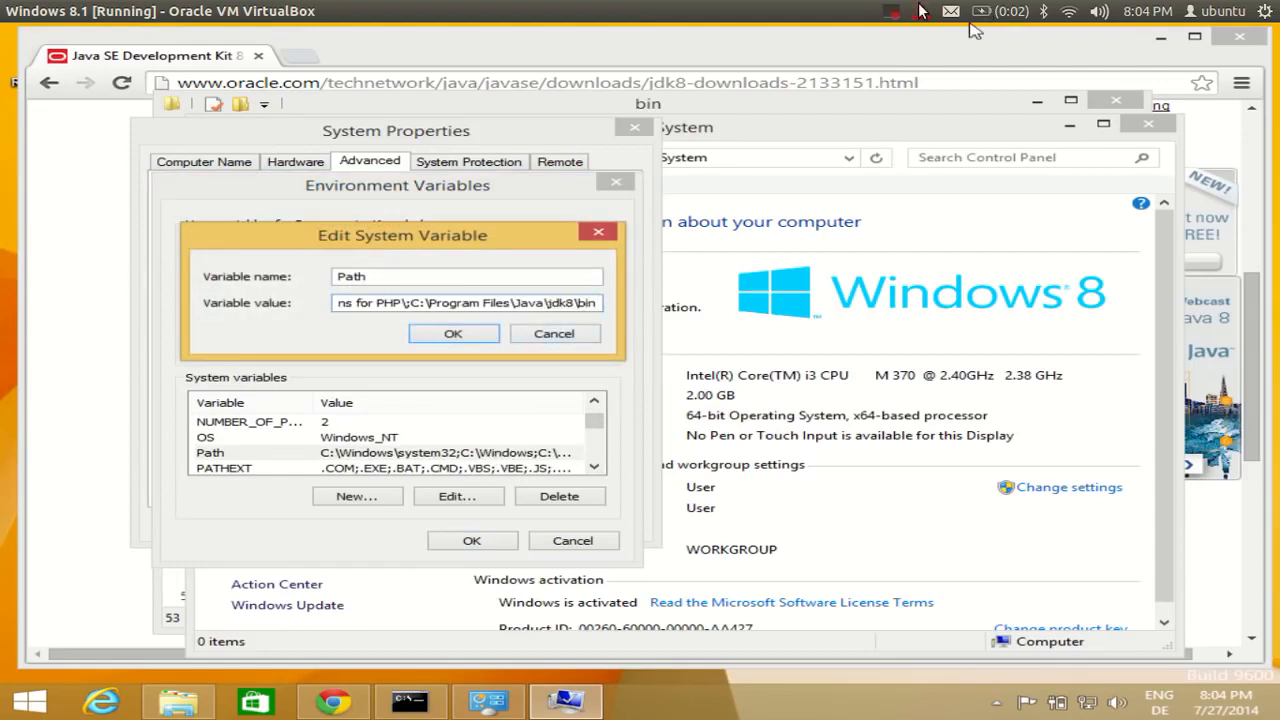
left_click(895, 12)
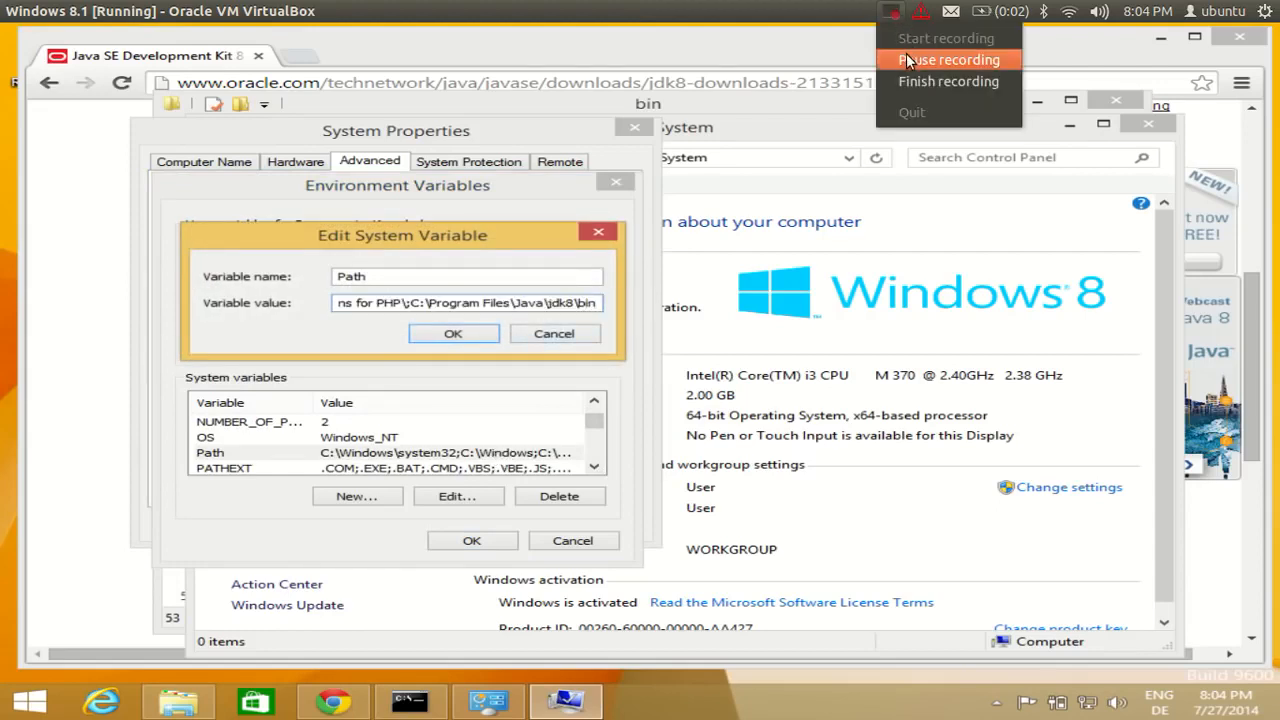
left_click(910, 60)
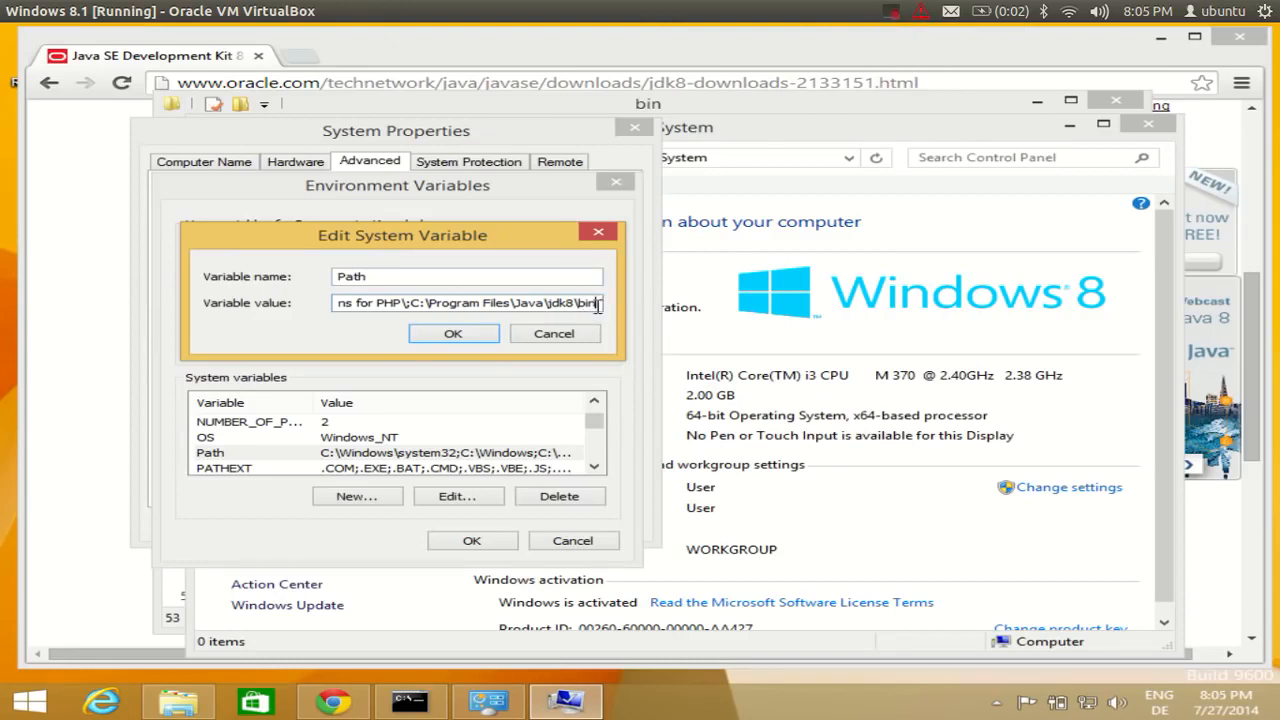
left_click(485, 334)
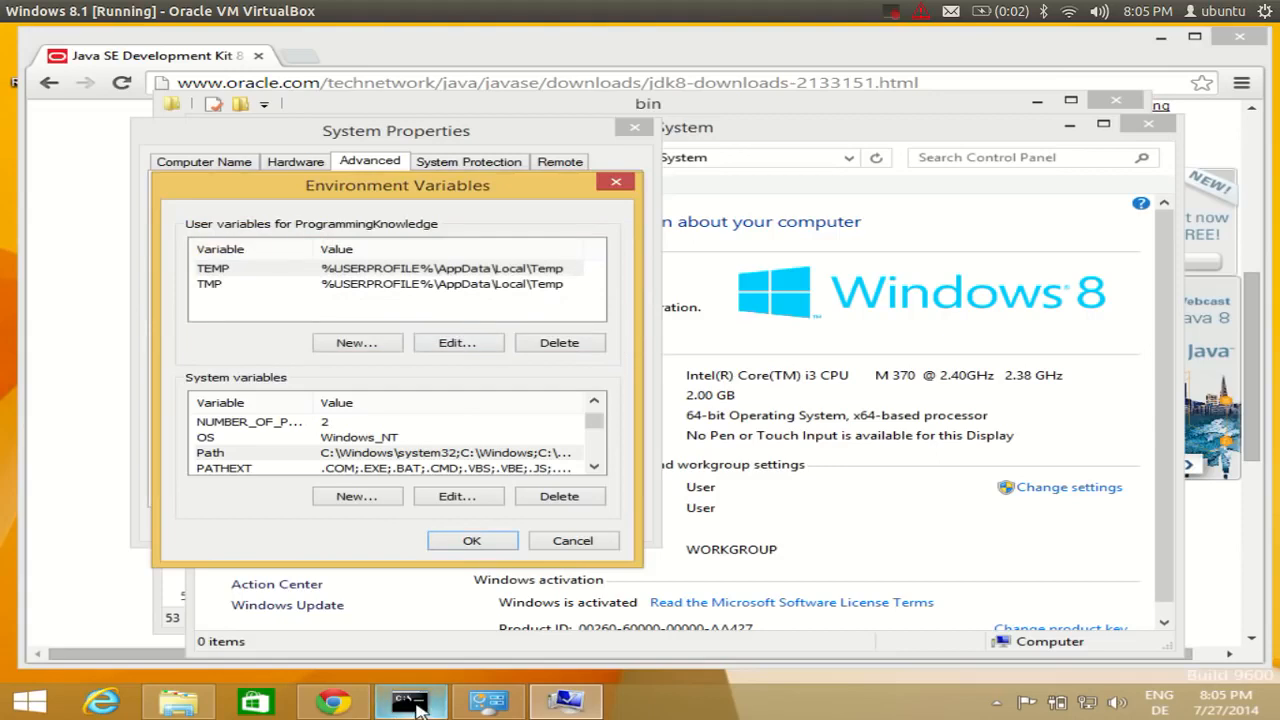
- Close the old Command Prompt window and confirm the Environment Variables and System Properties dialogs
left_click(412, 704)
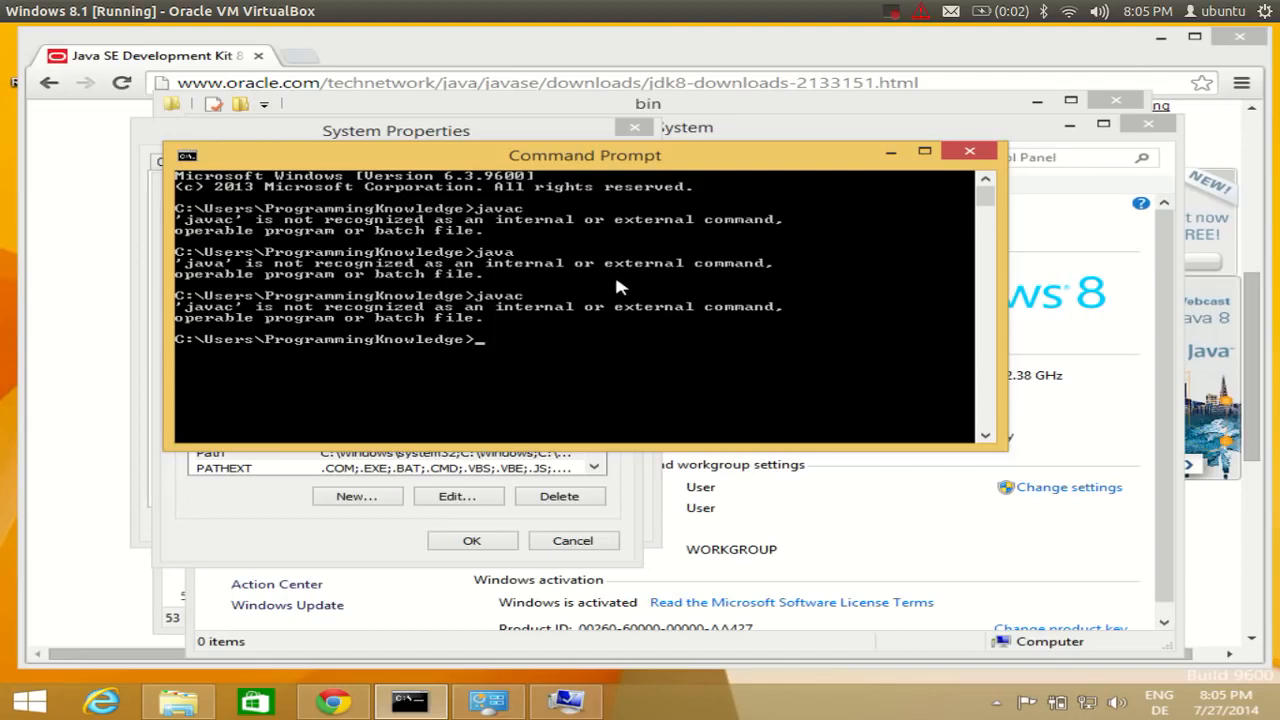
left_click(968, 151)
left_click(474, 540)
left_click(395, 524)
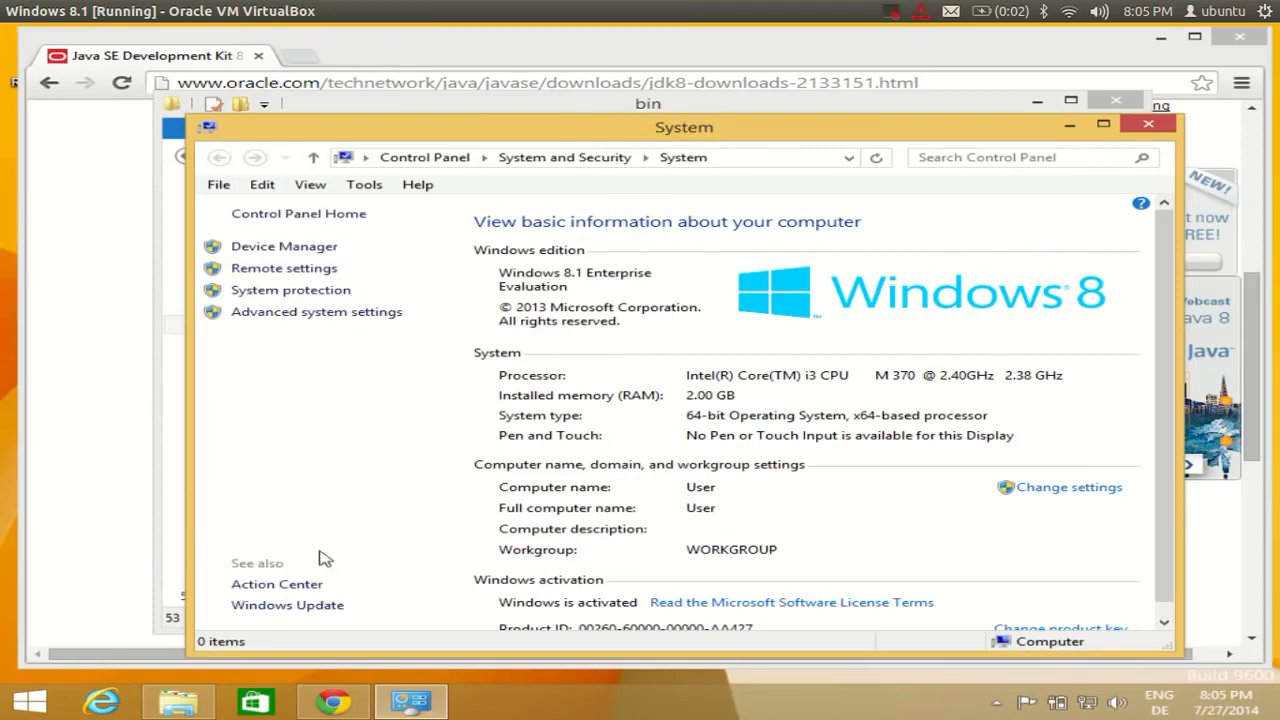
- Open a new Command Prompt, run javac and make the window taller to show more output
left_click(30, 702)
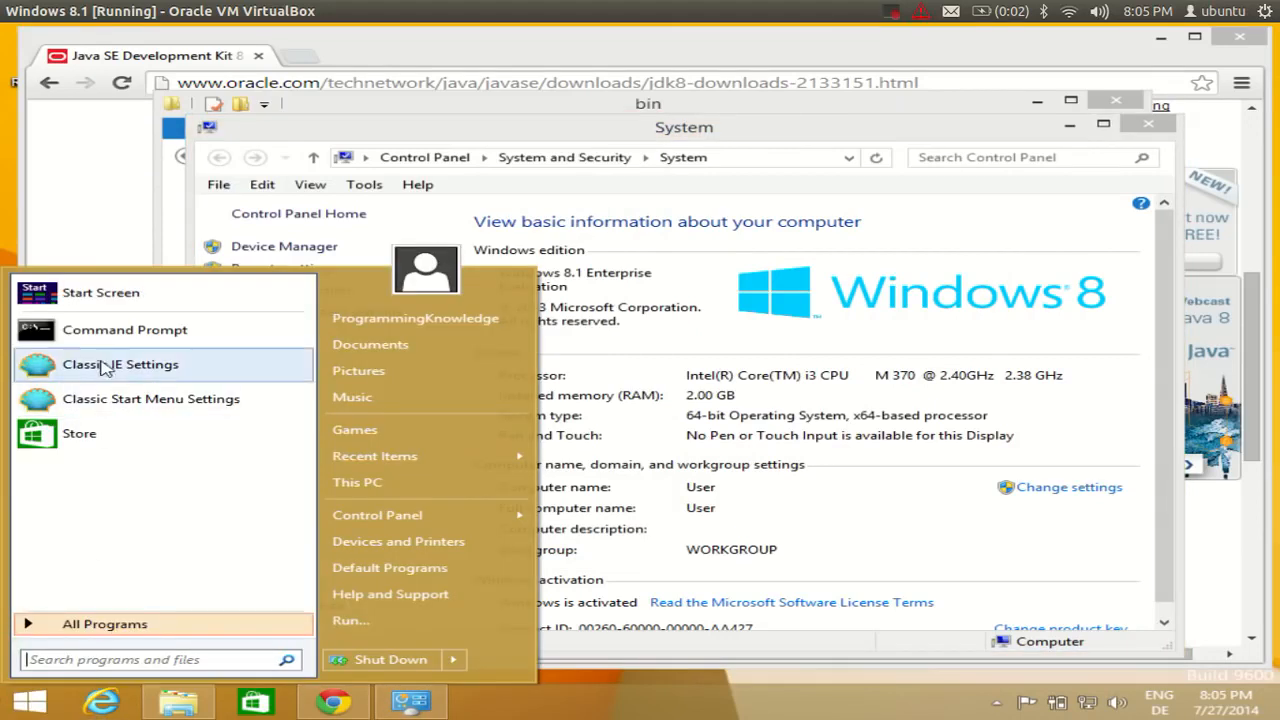
left_click(120, 333)
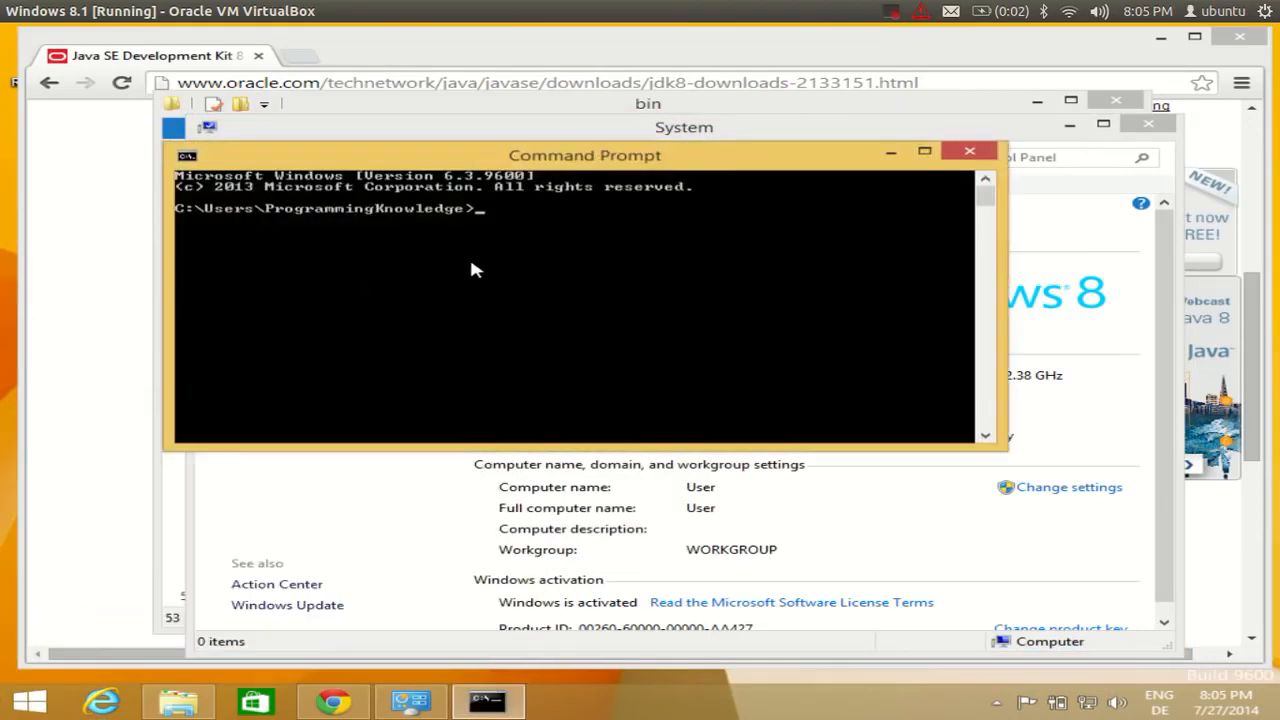
type("javac")
key("Return")
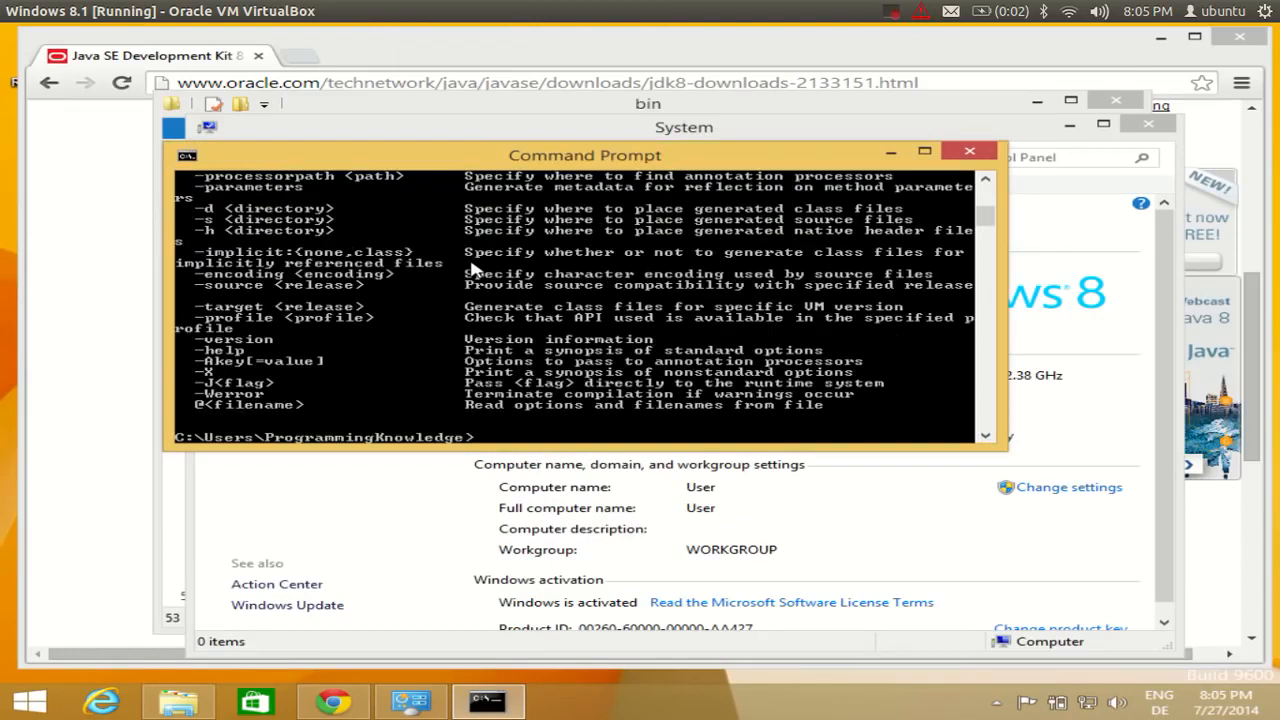
left_click_drag(1004, 449, 976, 618)
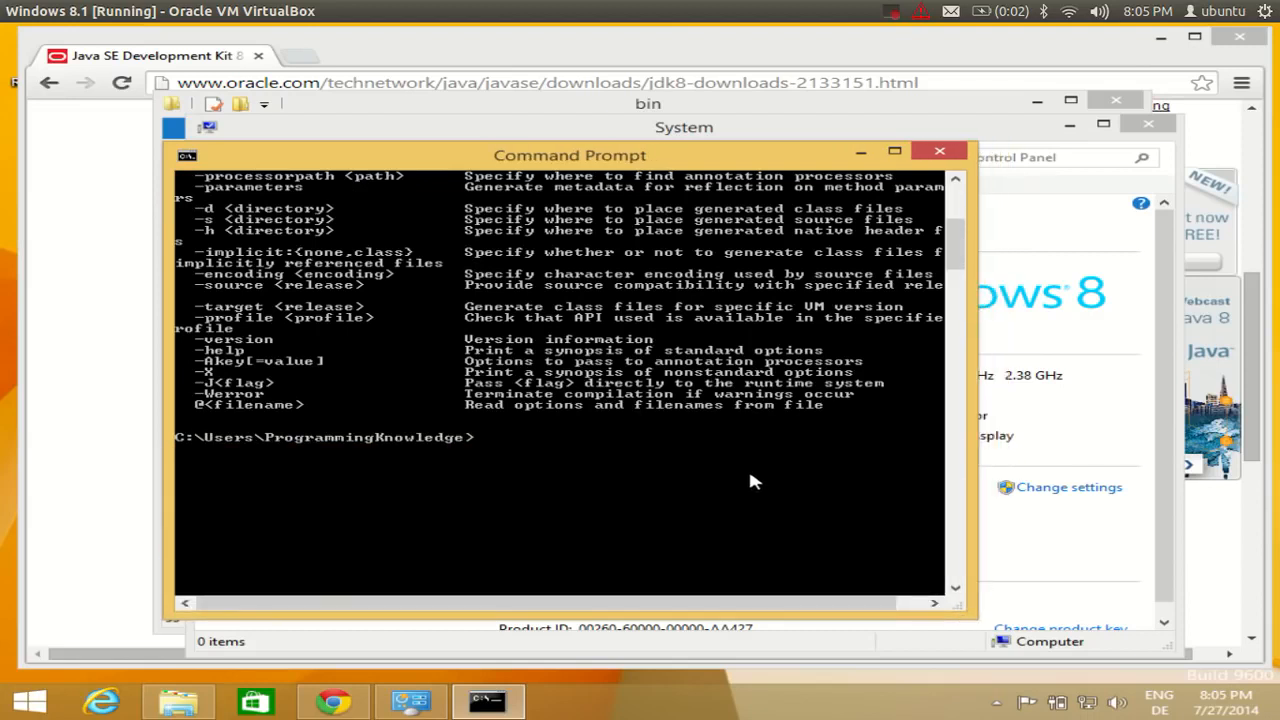
- Enter javac at the prompt without running it and examine the usage line and options in the earlier javac output
type("javac")
scroll(737, 438, "up", 6)
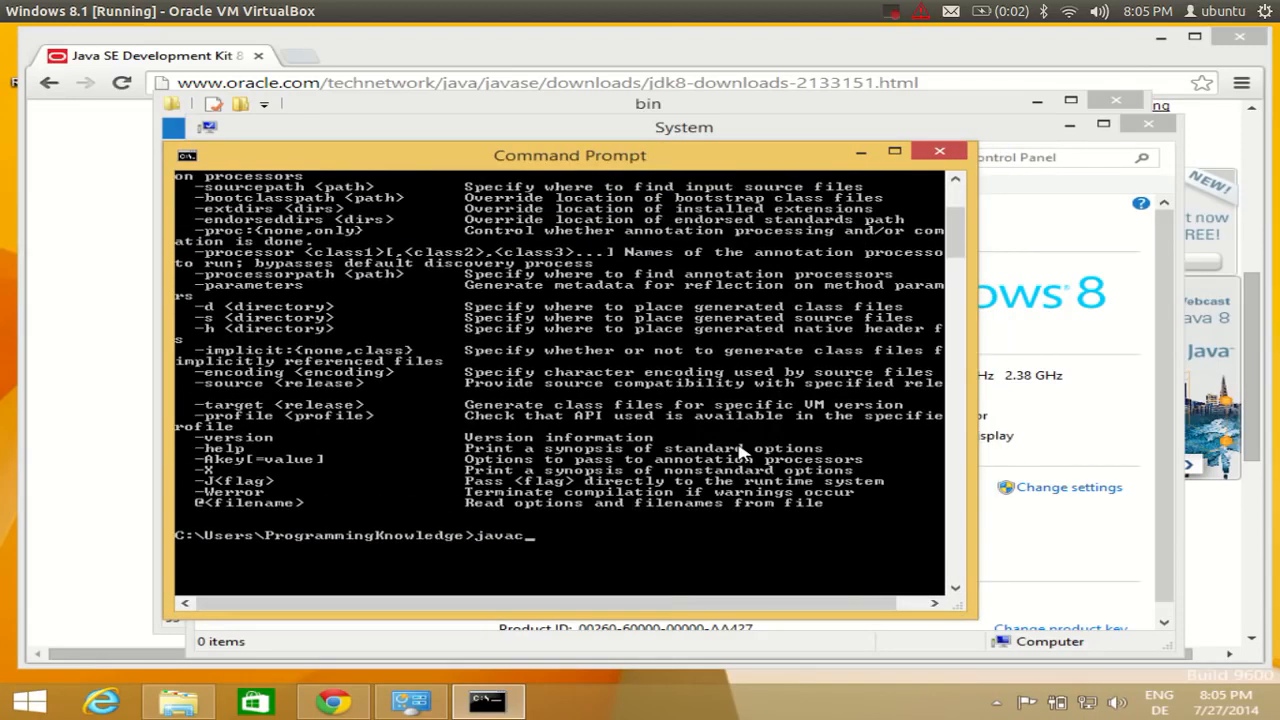
scroll(740, 453, "up", 3)
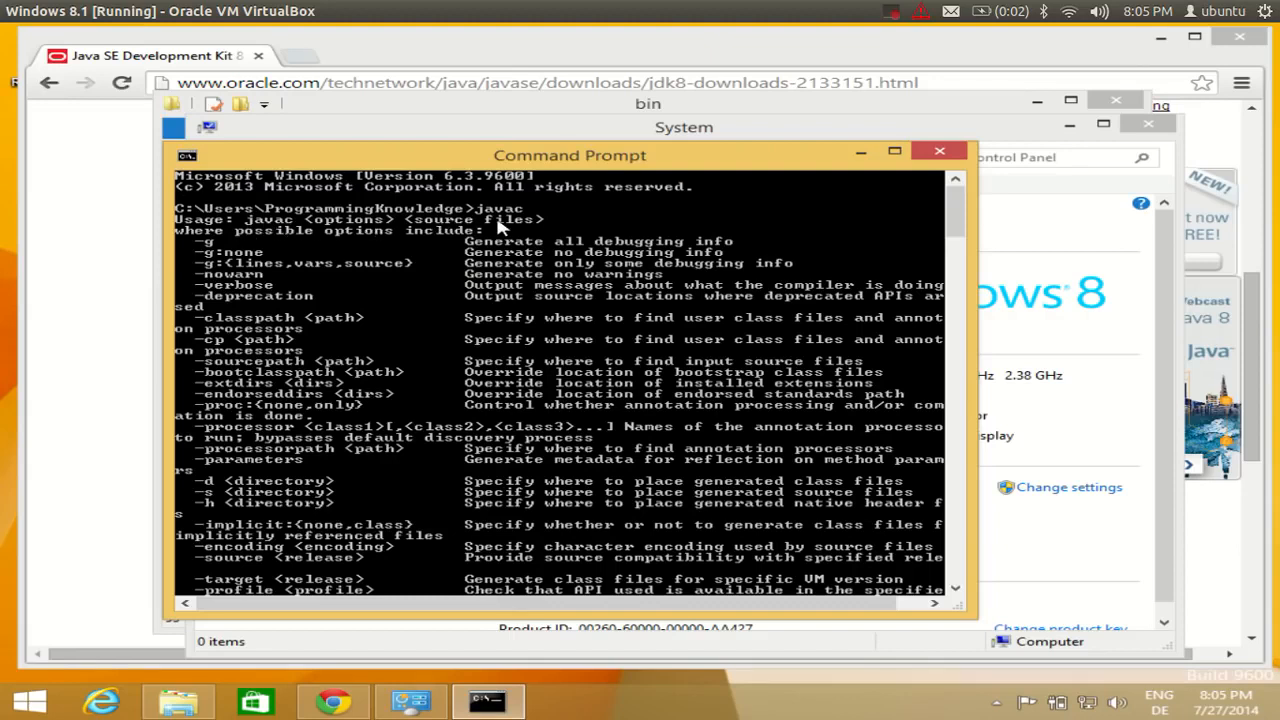
scroll(540, 312, "down", 9)
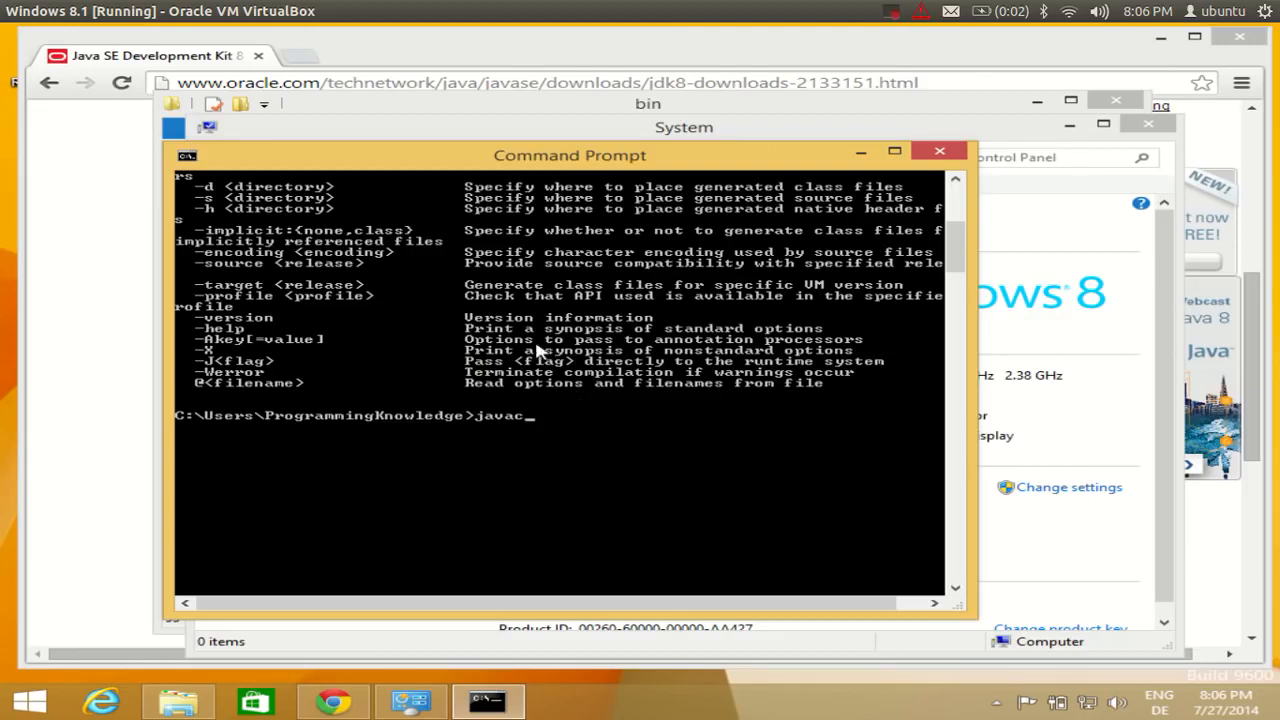
scroll(557, 405, "up", 9)
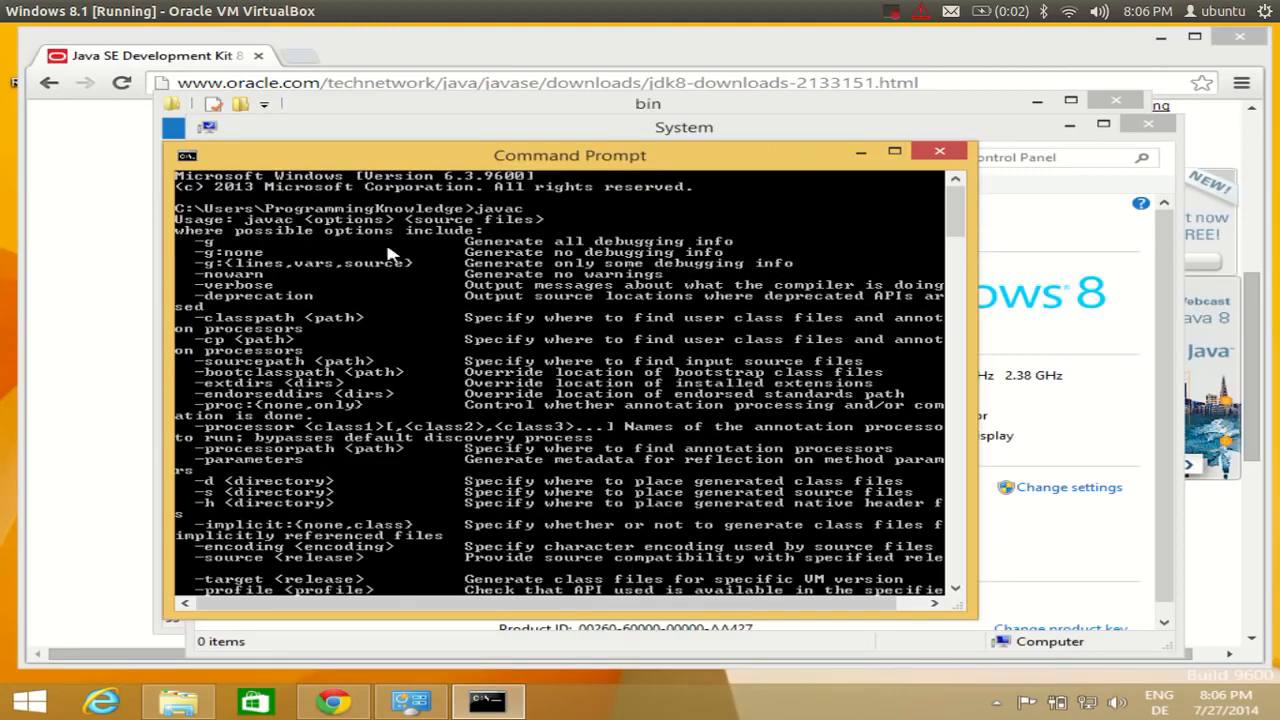
scroll(430, 340, "down", 10)
scroll(545, 420, "up", 4)
scroll(519, 380, "up", 6)
scroll(560, 508, "down", 5)
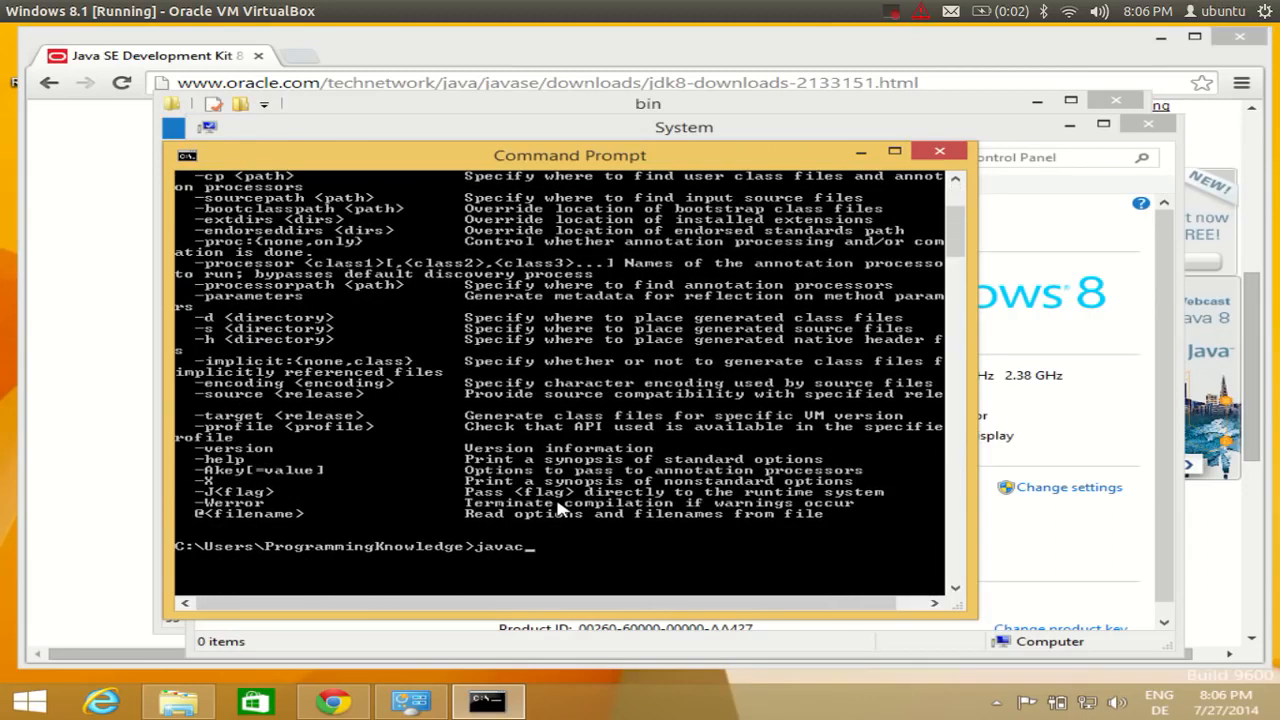